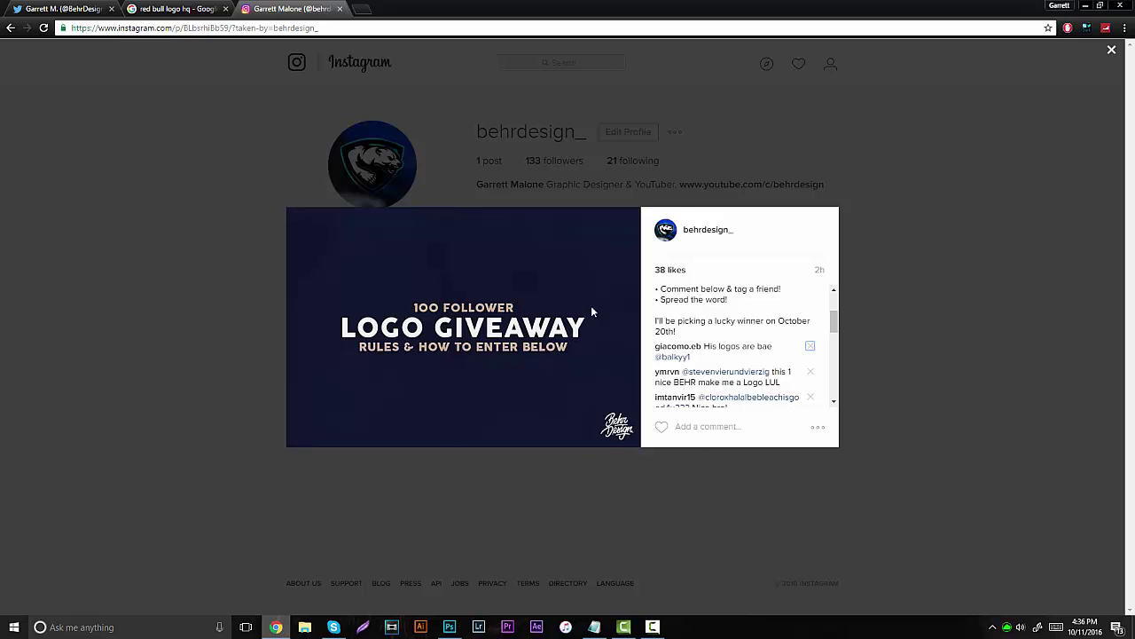
Close the giveaway post, minimize the browser and switch to Photoshop with the Red Bull logo document.
click(559, 182)
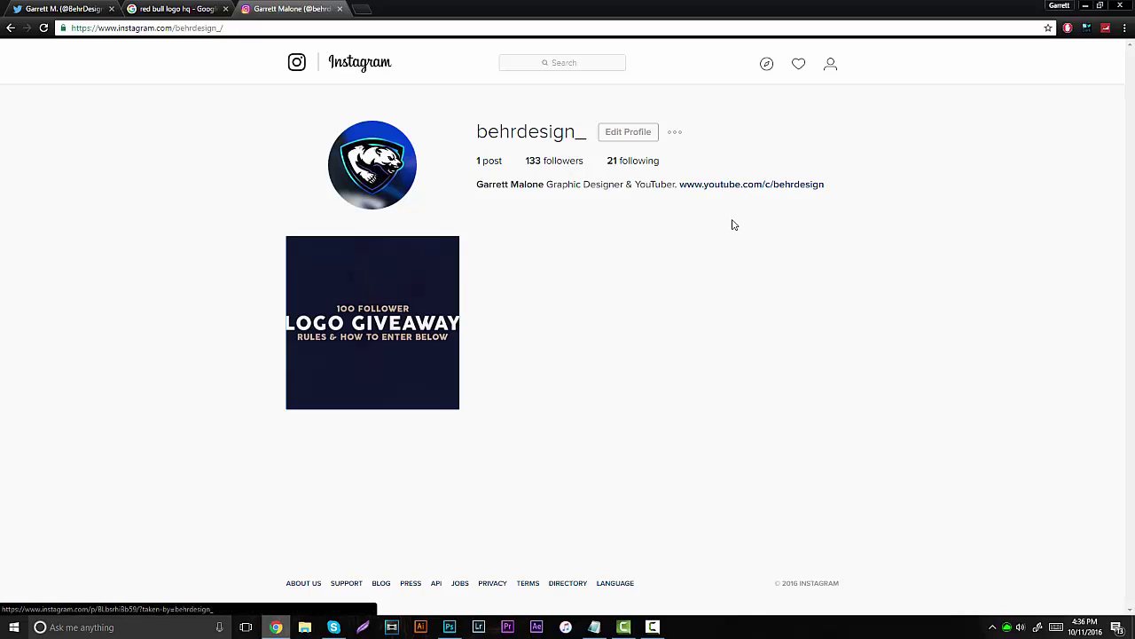
click(276, 630)
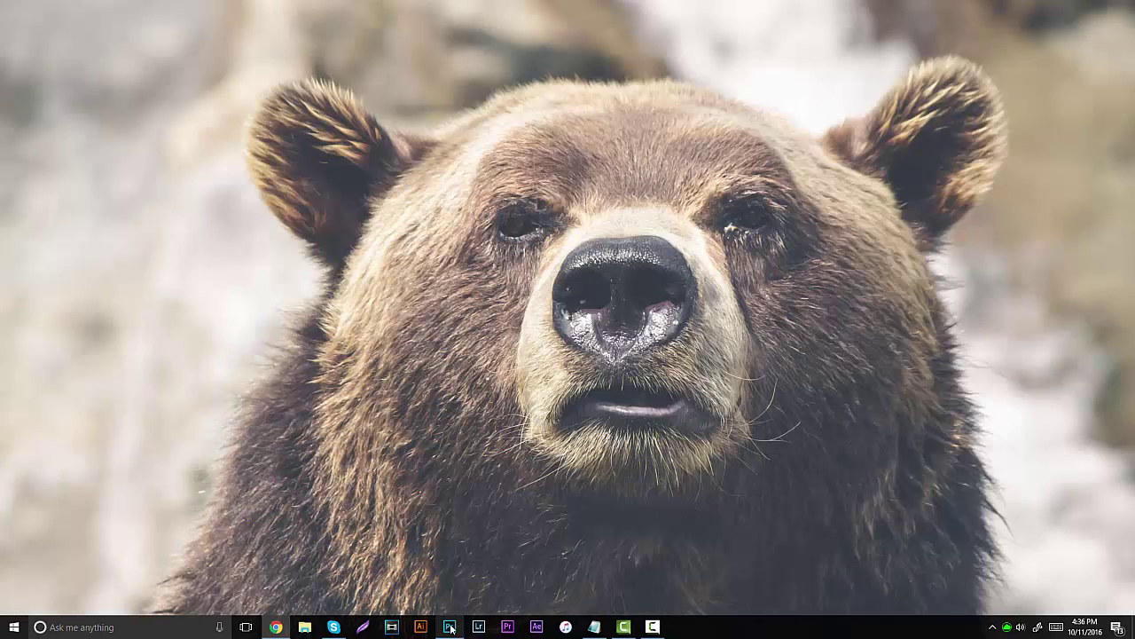
click(450, 627)
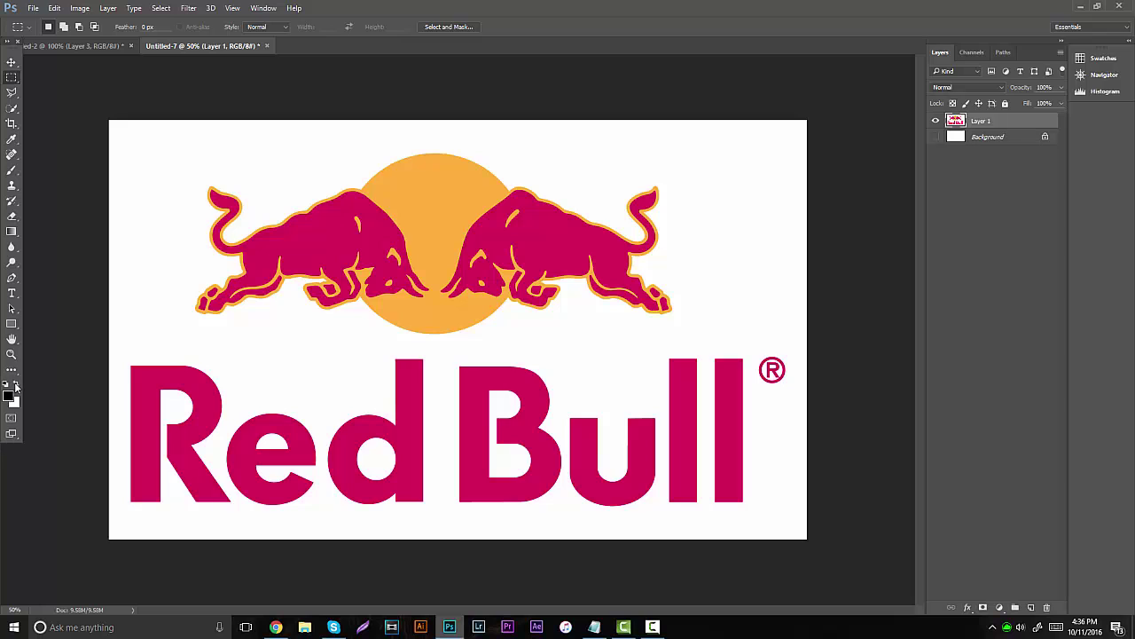
Try tracing the outline of the letter B in "Bull" with a Pen tool path, and delete that path.
click(11, 354)
drag(413, 423, 456, 398)
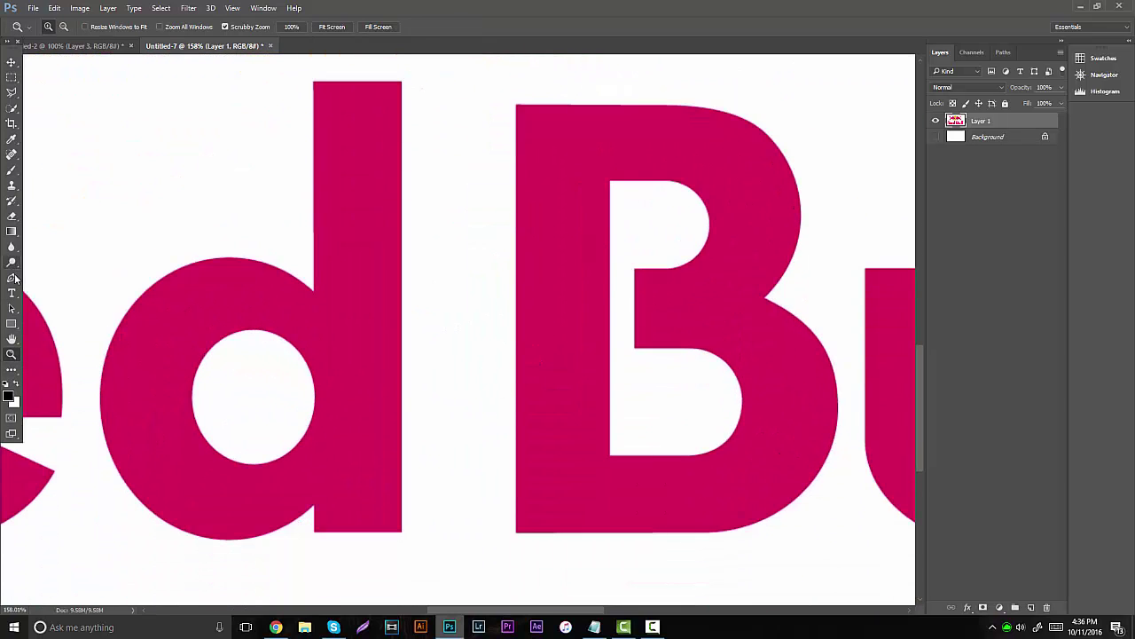
click(13, 277)
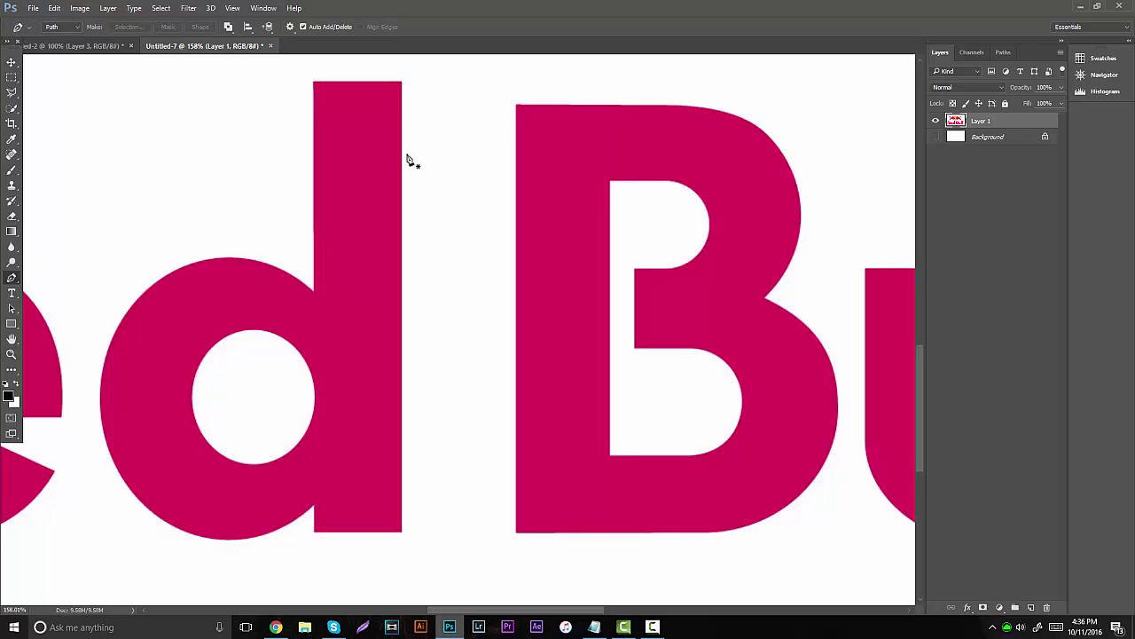
click(515, 105)
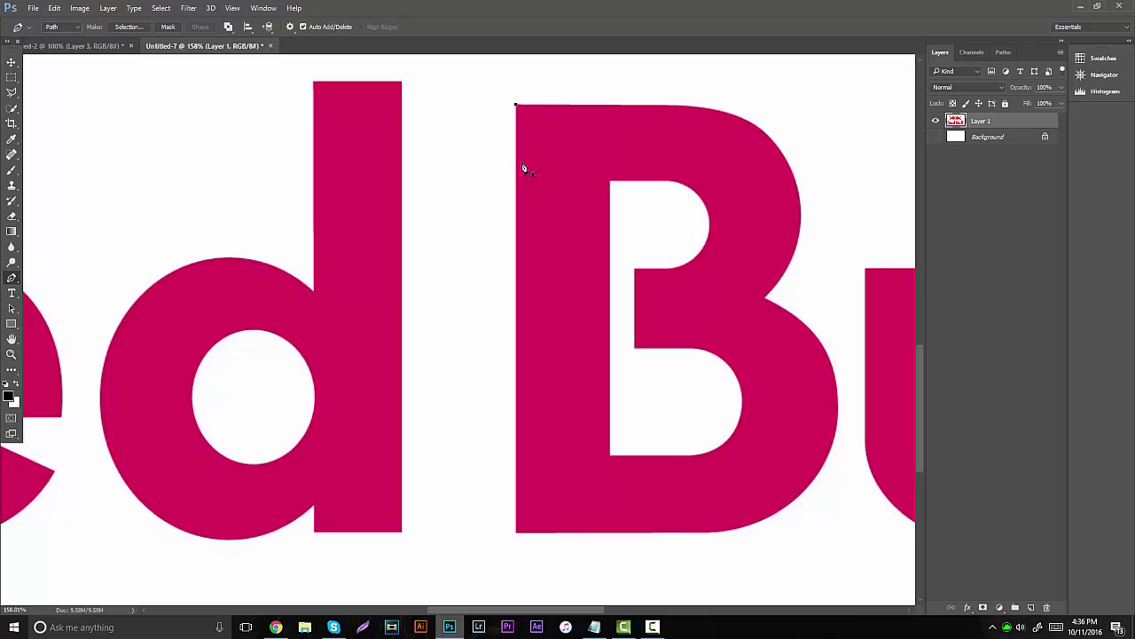
click(516, 534)
click(722, 532)
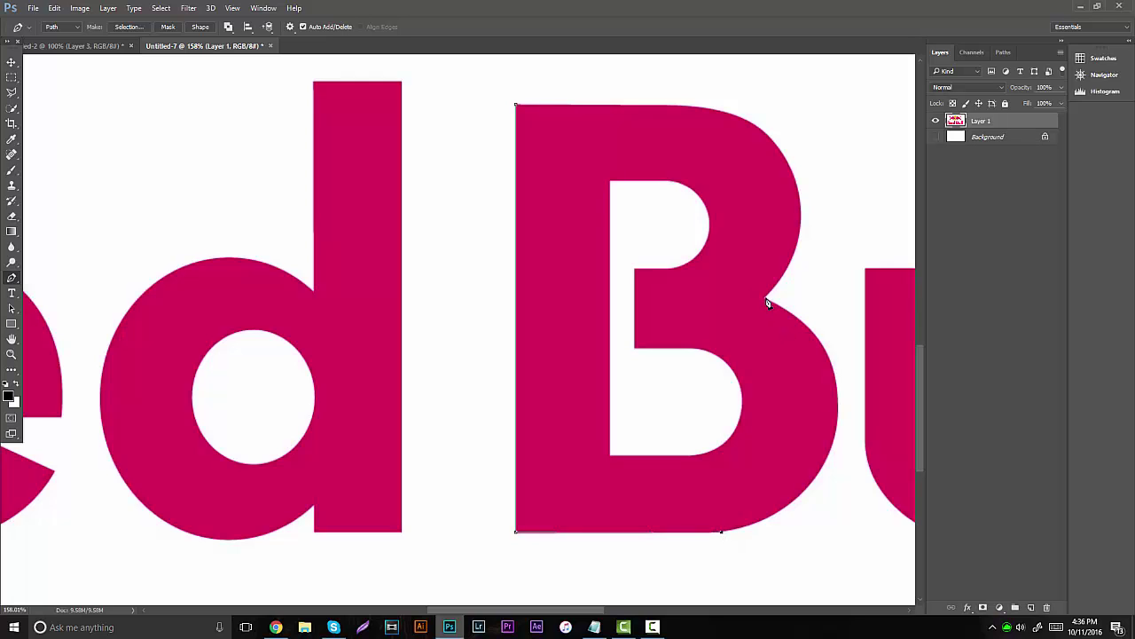
drag(766, 298, 589, 126)
key(ctrl+z)
drag(837, 409, 824, 304)
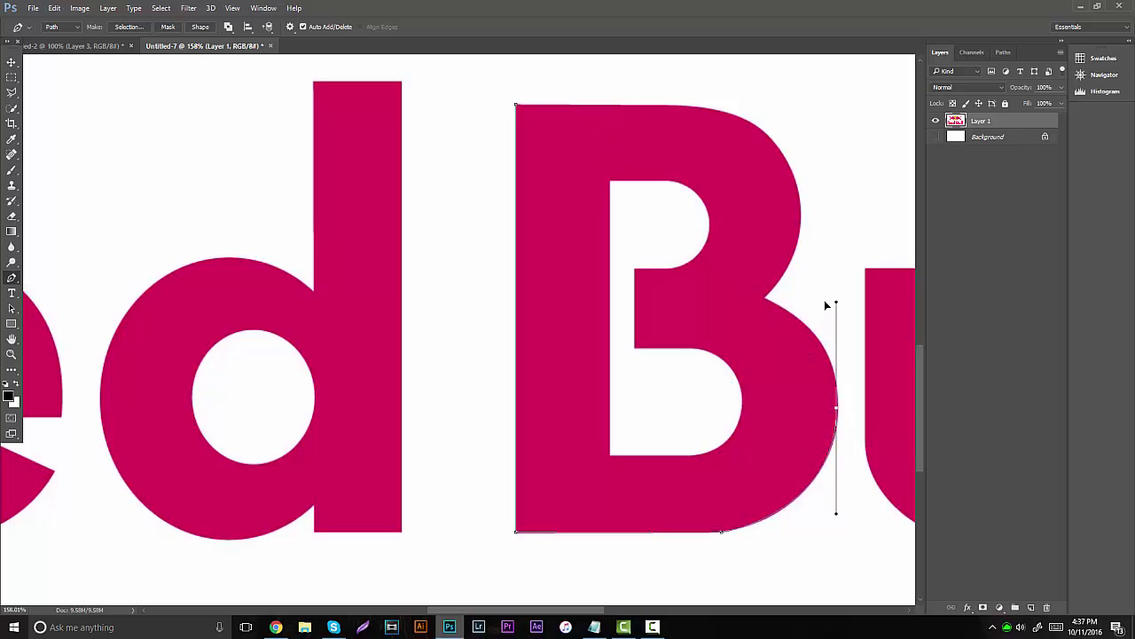
click(764, 298)
right_click(760, 332)
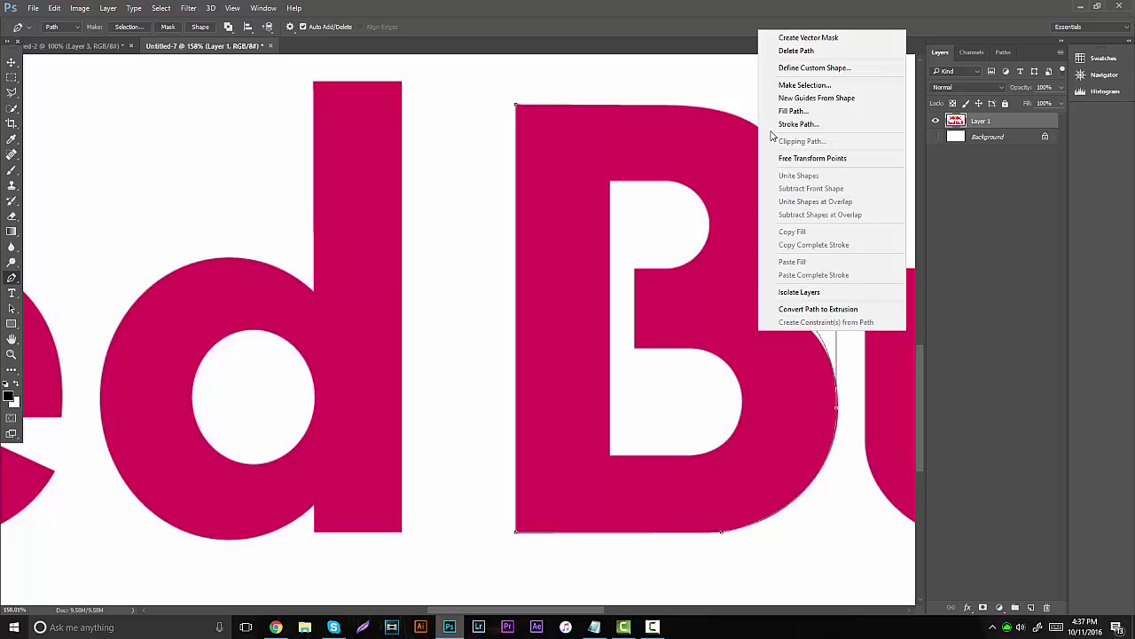
click(810, 56)
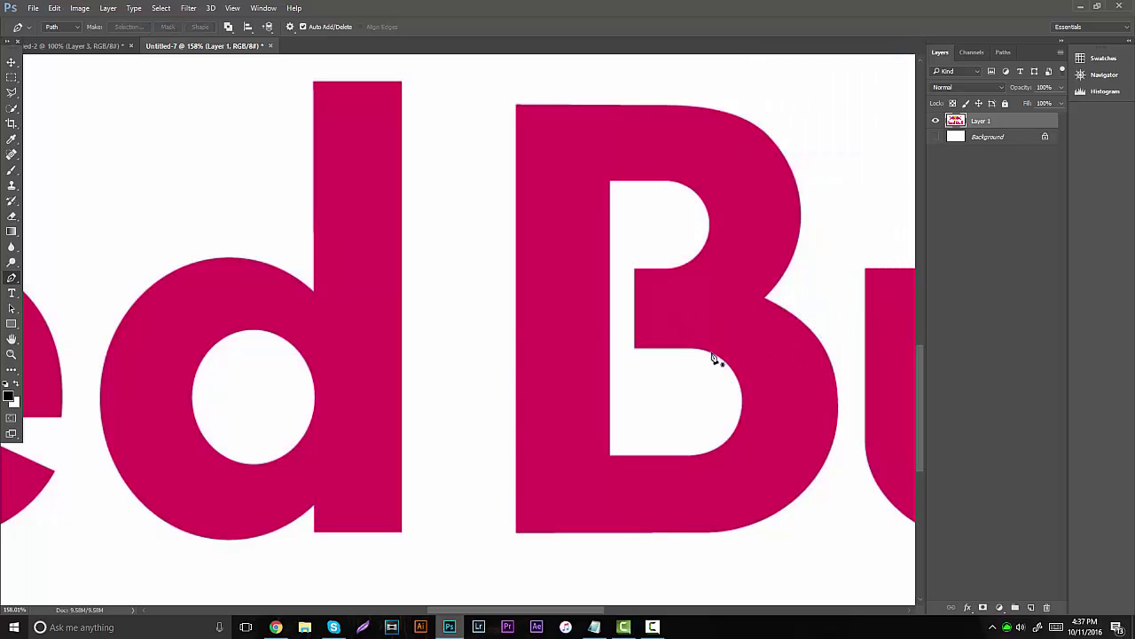
Delete the white background around the whole logo using the Quick Selection tool, and deselect.
click(11, 353)
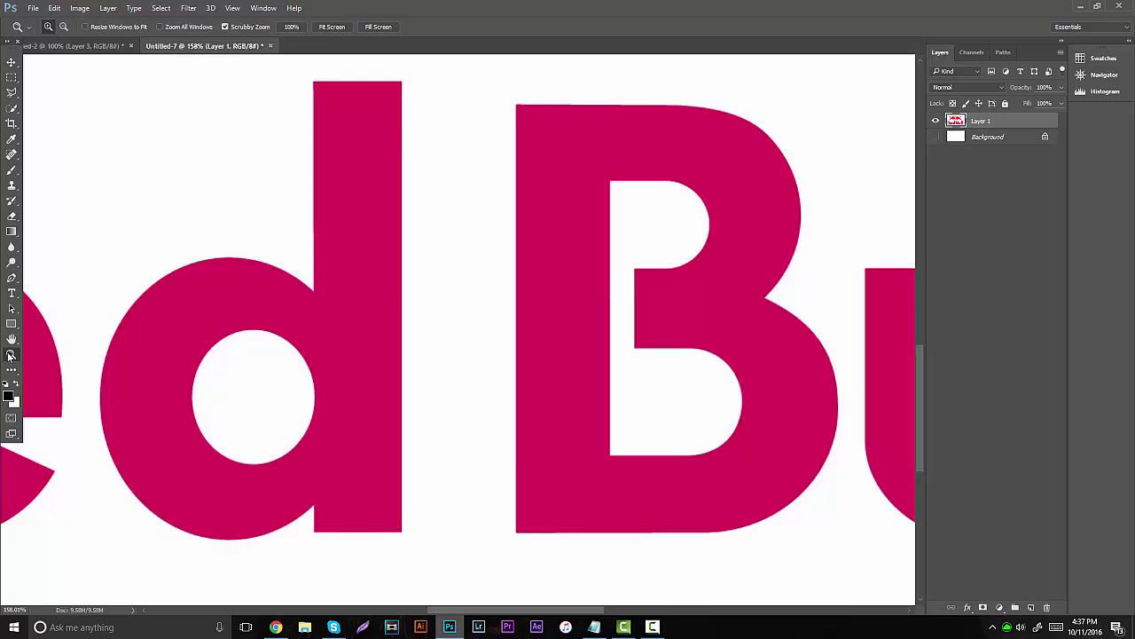
drag(497, 334, 414, 332)
drag(524, 319, 446, 317)
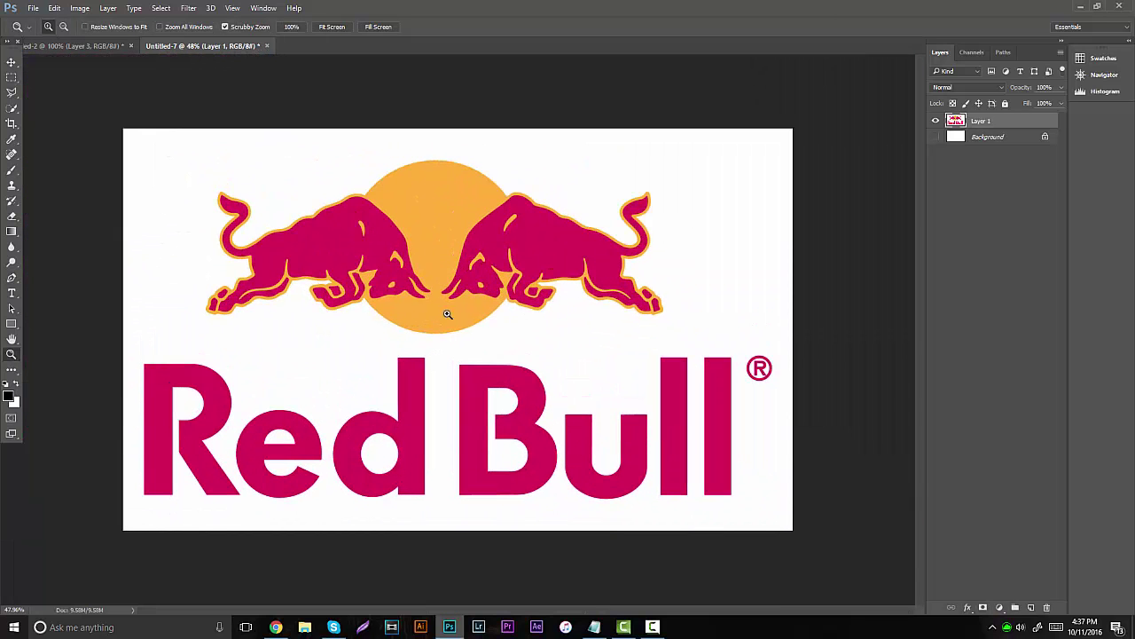
drag(361, 349, 496, 373)
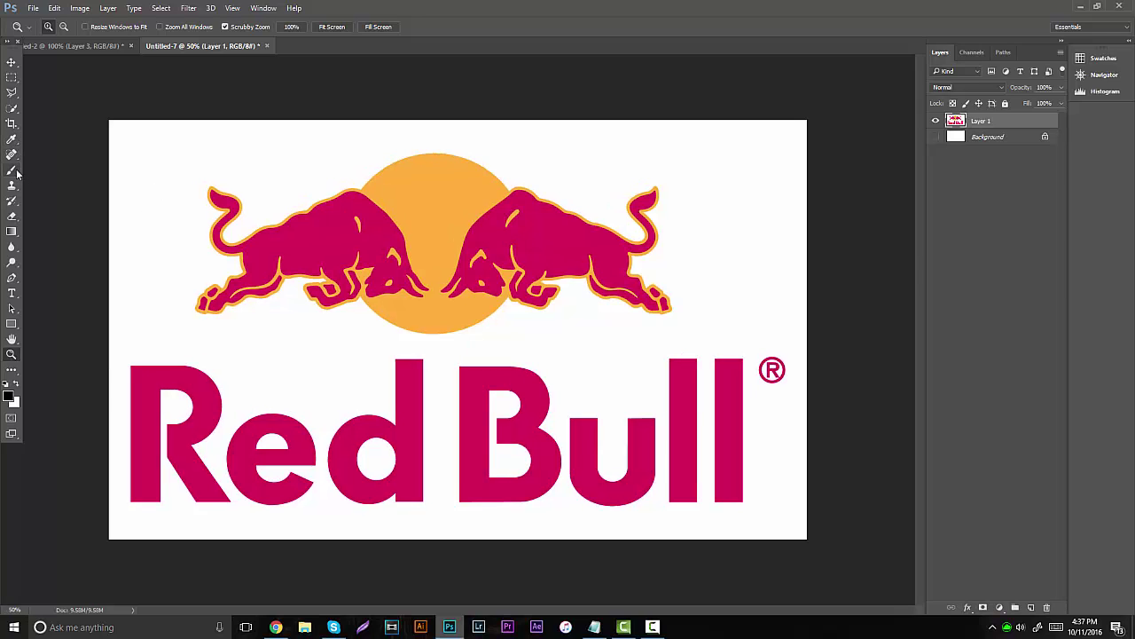
click(11, 108)
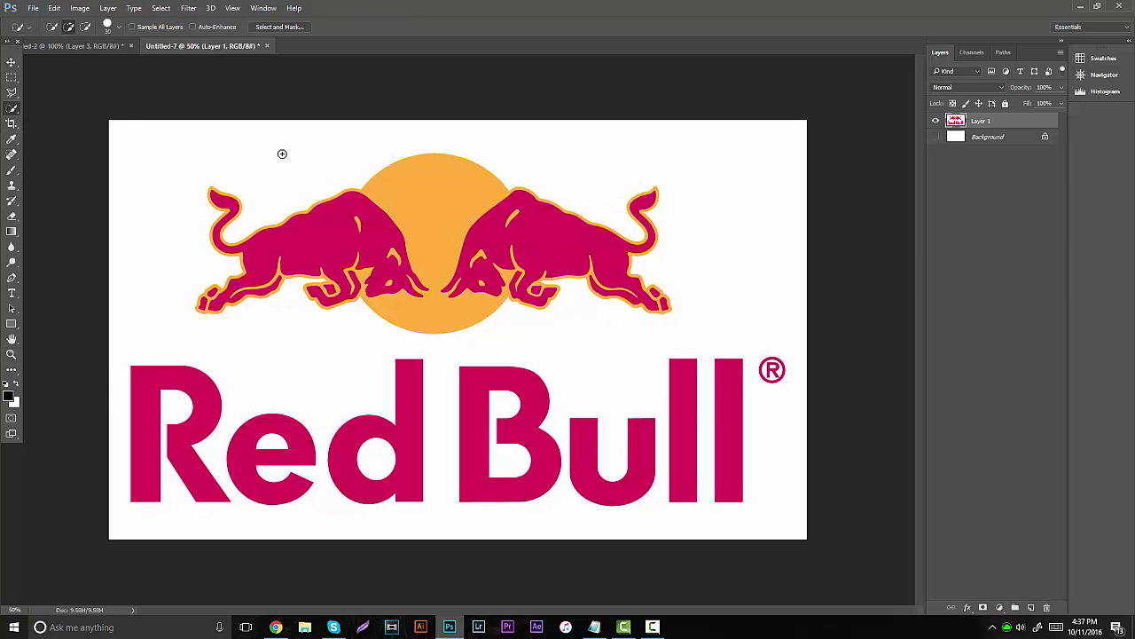
mouse_move(289, 139)
mouse_down()
mouse_move(291, 172)
mouse_move(319, 149)
mouse_move(371, 137)
mouse_move(505, 140)
mouse_move(563, 164)
mouse_move(757, 167)
mouse_move(778, 254)
mouse_move(745, 299)
mouse_move(580, 357)
mouse_move(493, 343)
mouse_move(264, 351)
mouse_move(208, 337)
mouse_up()
key(Delete)
key(ctrl+d)
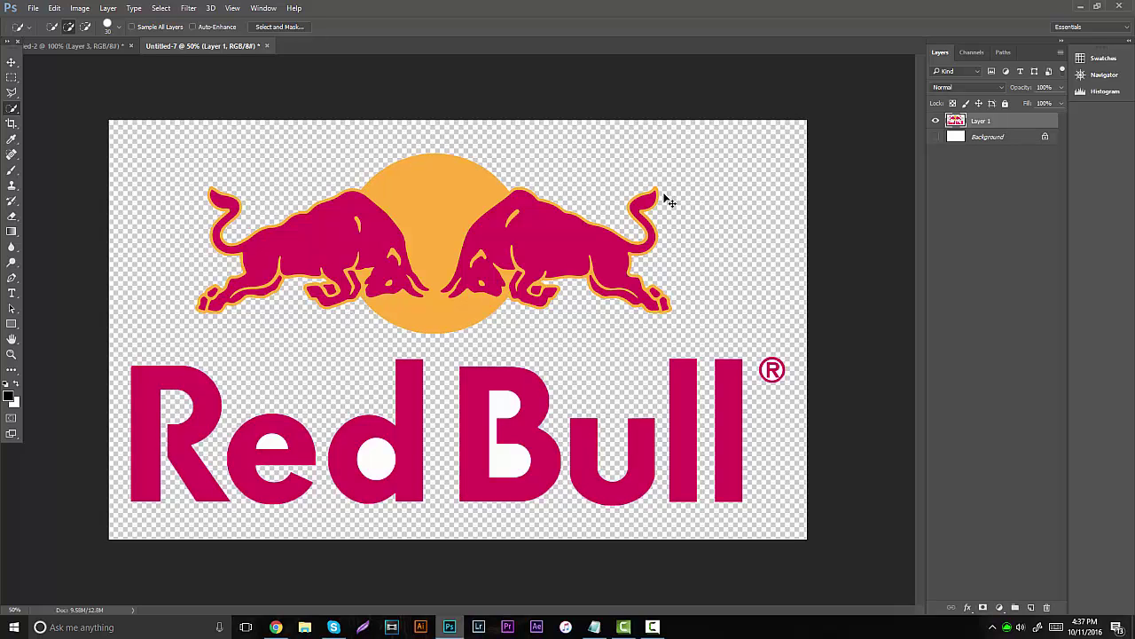
Undo the background deletion and clear the remaining selection.
key(ctrl+alt+z)
key(ctrl+alt+z)
key(m)
key(ctrl+d)
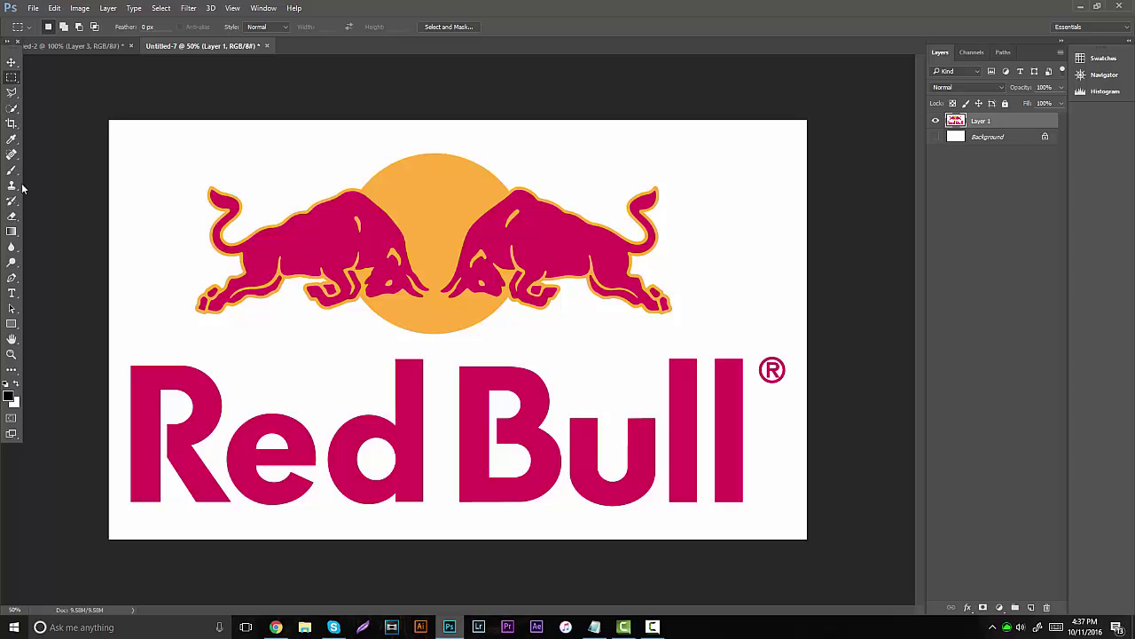
Try deleting the left bull's red body with the Quick Selection tool, and undo the deletion.
click(12, 108)
click(301, 233)
key(Delete)
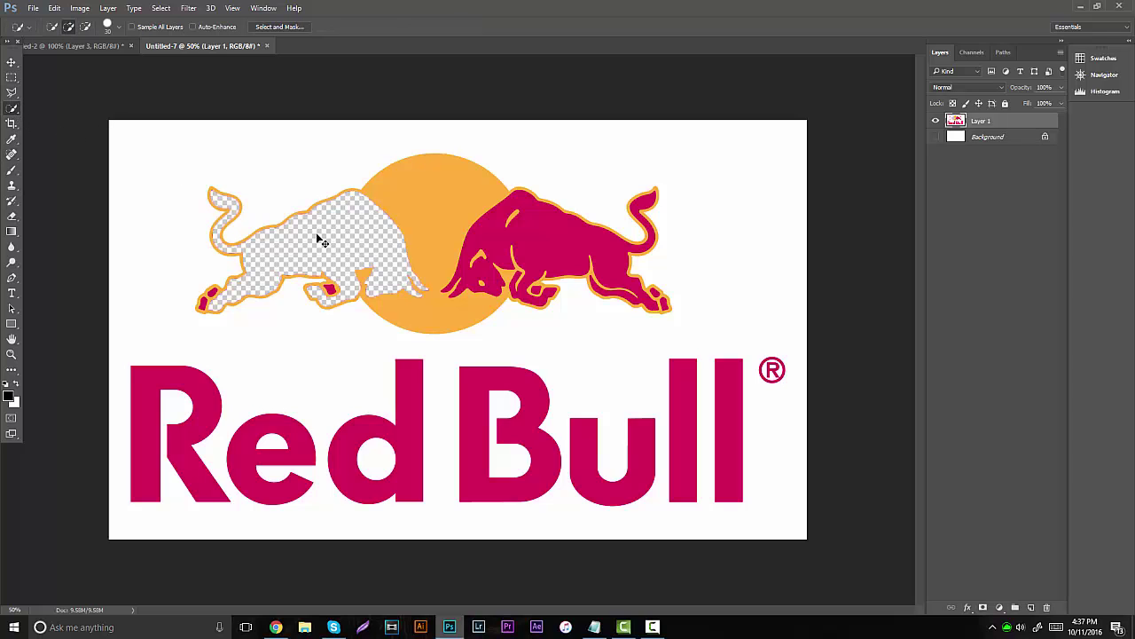
key(ctrl+z)
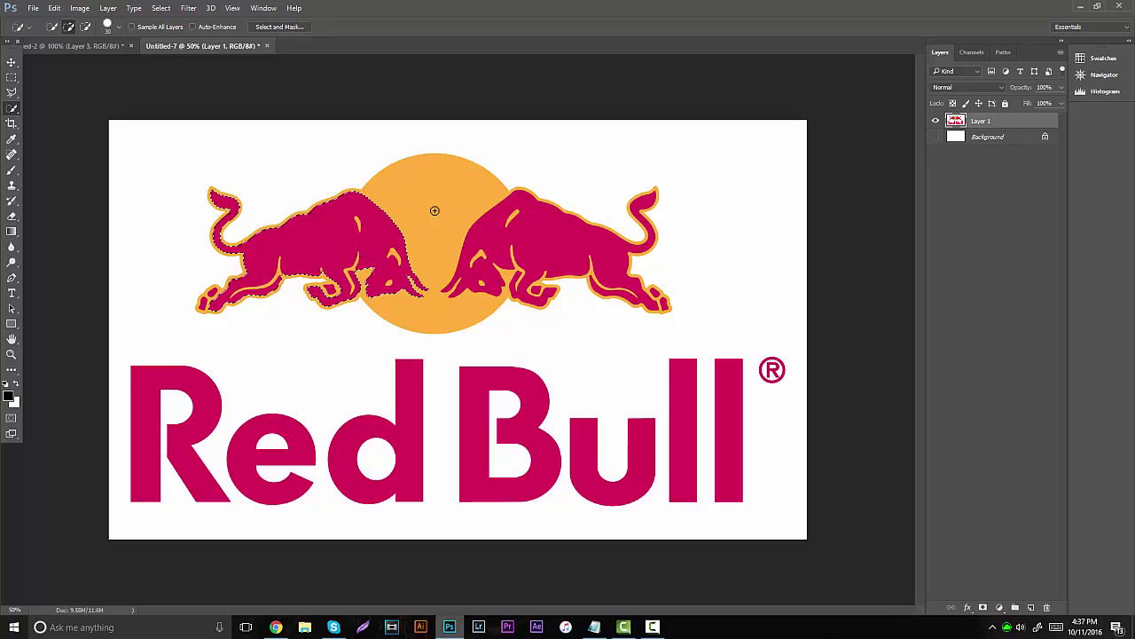
key(ctrl+d)
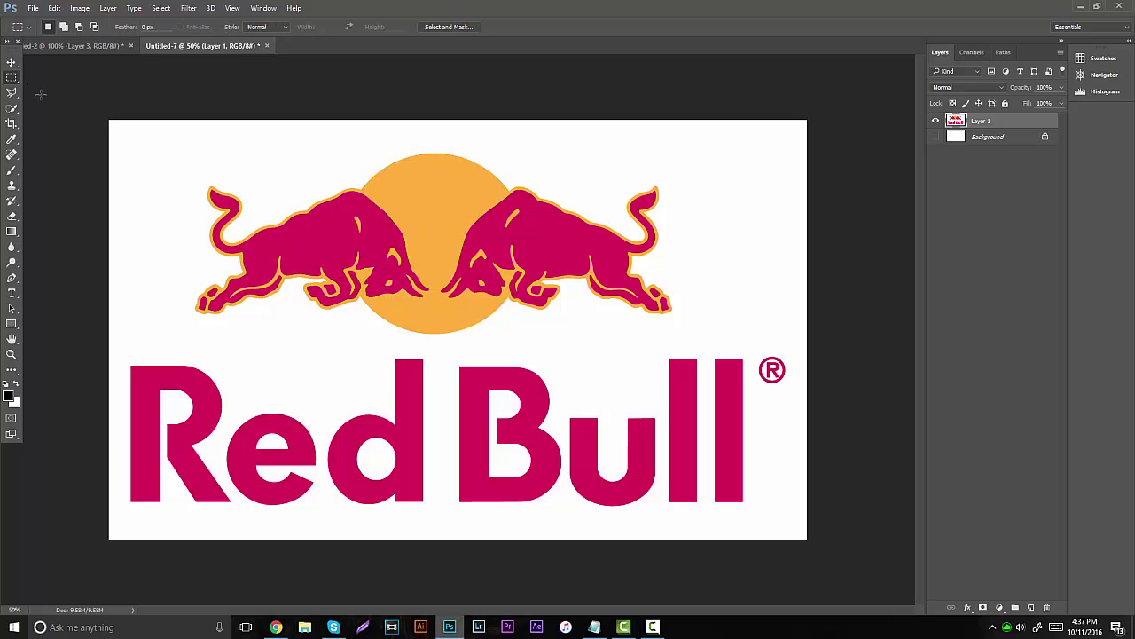
Try deleting the orange circle's area between the two bulls with Quick Selection, and undo the deletion.
click(445, 203)
key(Delete)
key(ctrl+d)
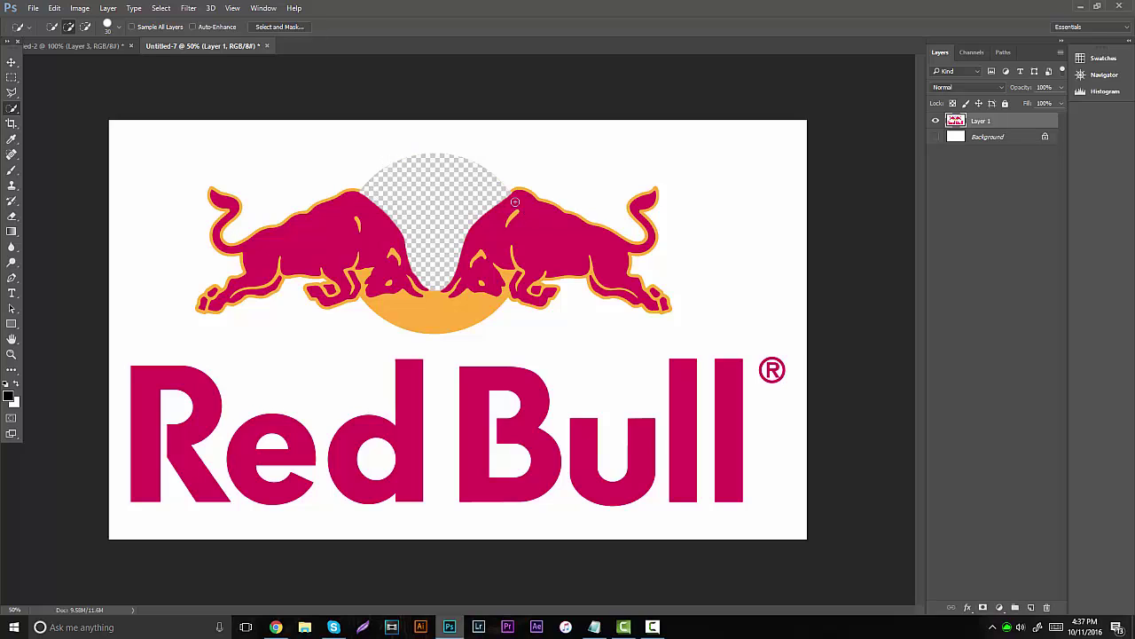
key(ctrl+alt+z)
key(ctrl+alt+z)
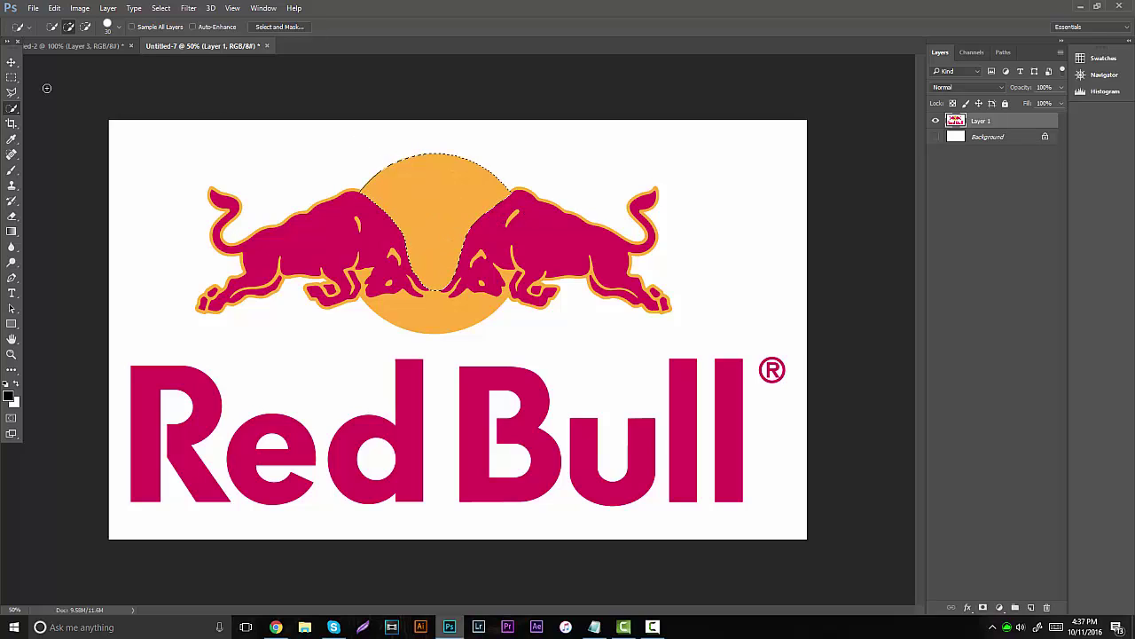
click(11, 78)
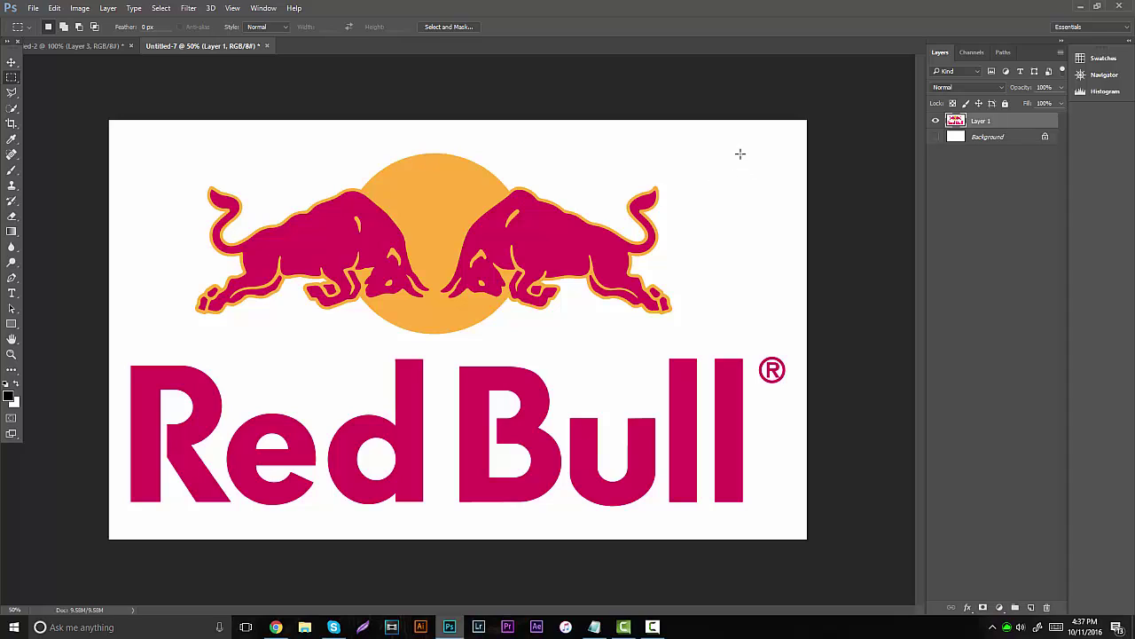
Start a Color Range selection using Sampled Colors and sample the logo's white background.
click(163, 9)
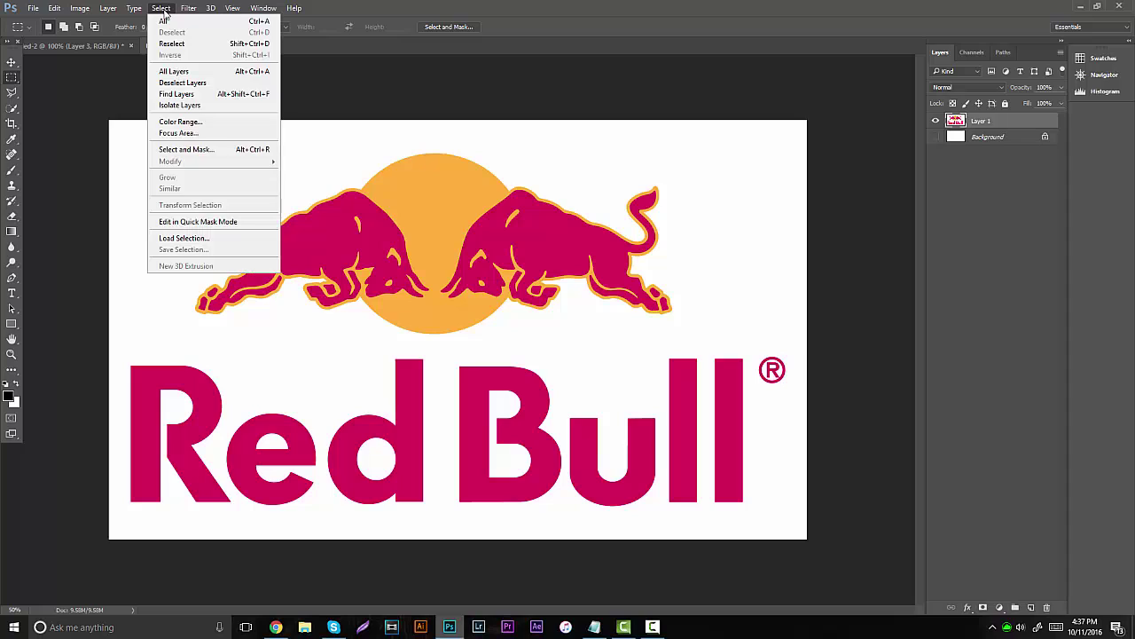
click(216, 123)
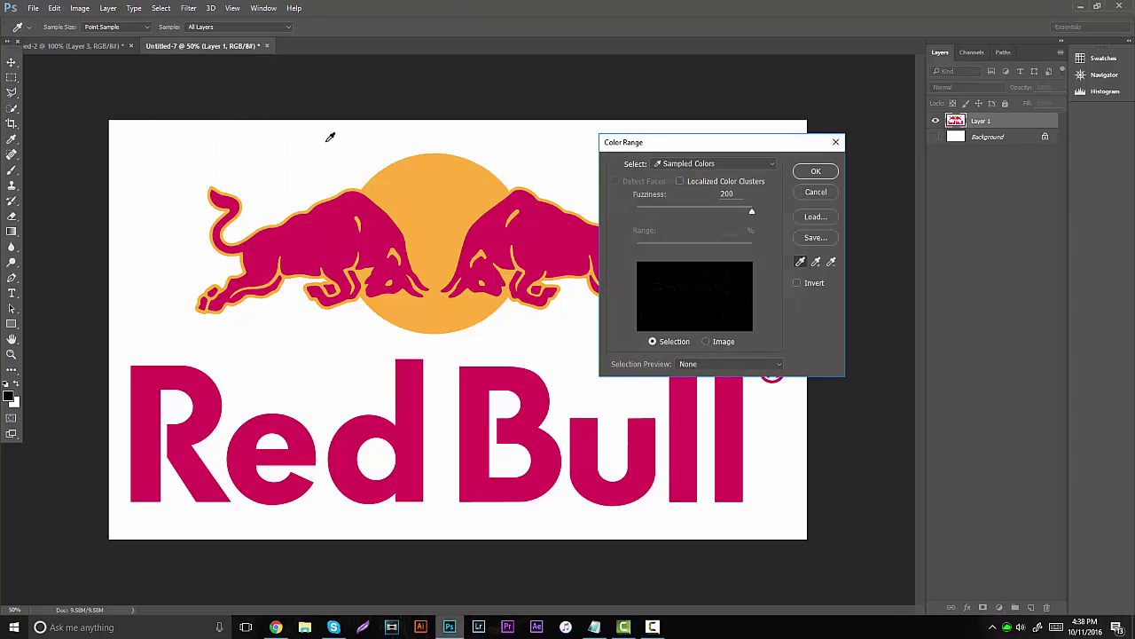
click(715, 165)
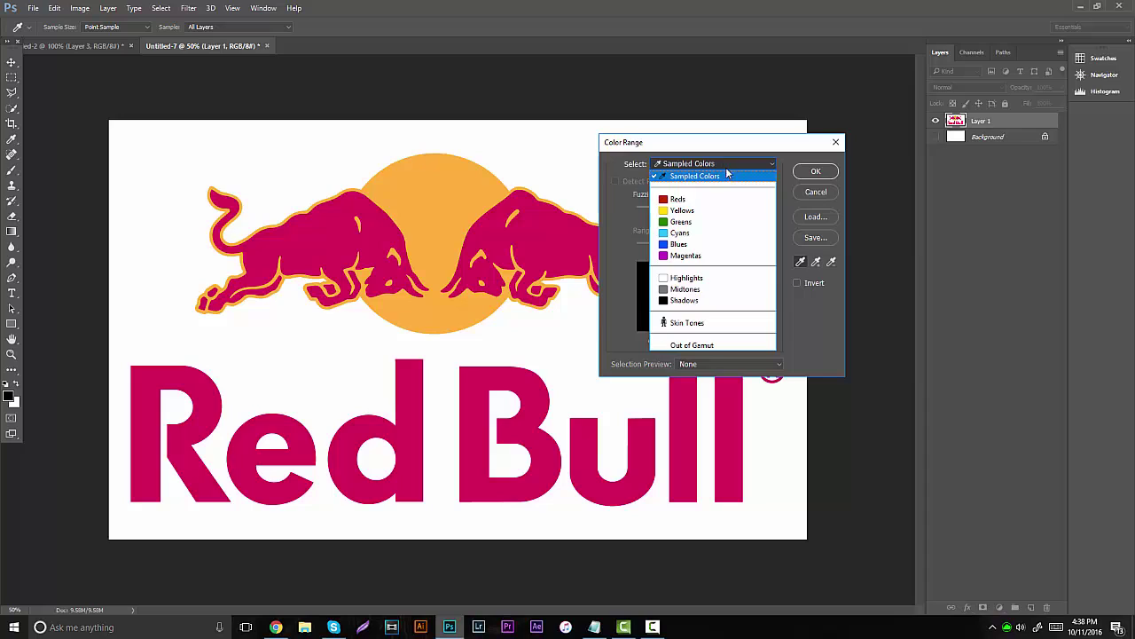
click(727, 174)
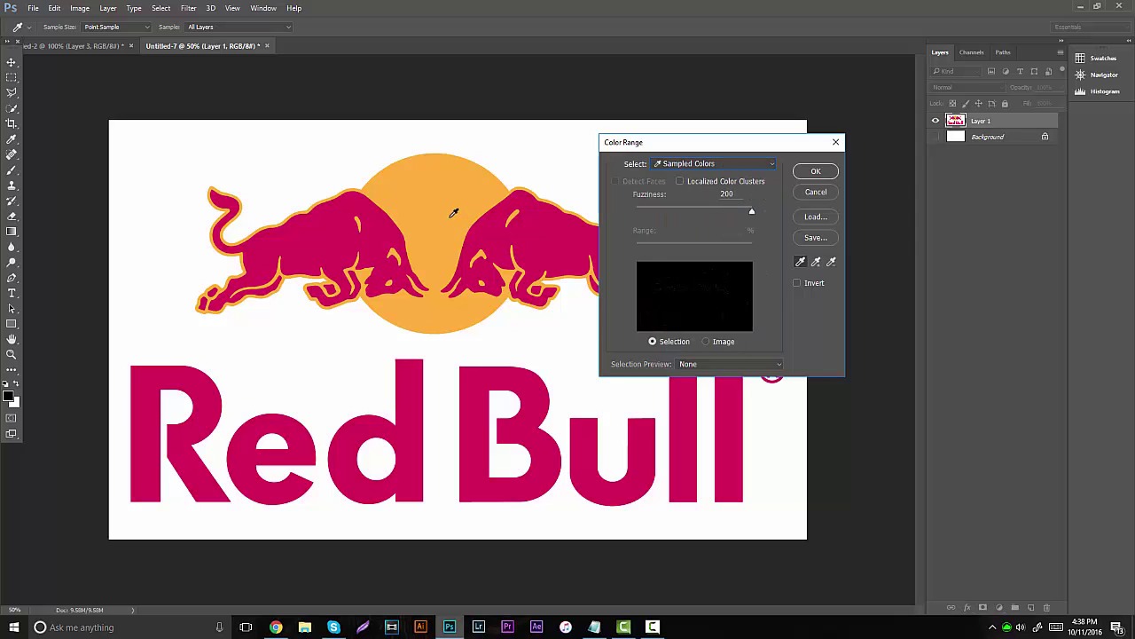
click(440, 382)
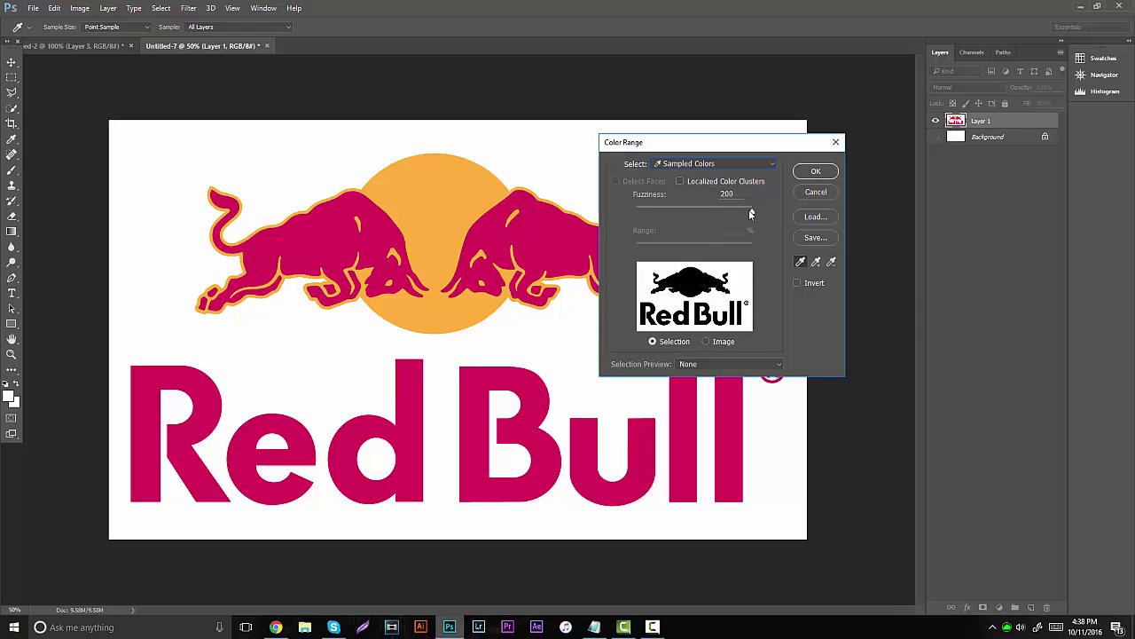
Select the sampled white with a fuzziness of 0 and delete it from Layer 1.
drag(752, 212, 635, 207)
click(825, 176)
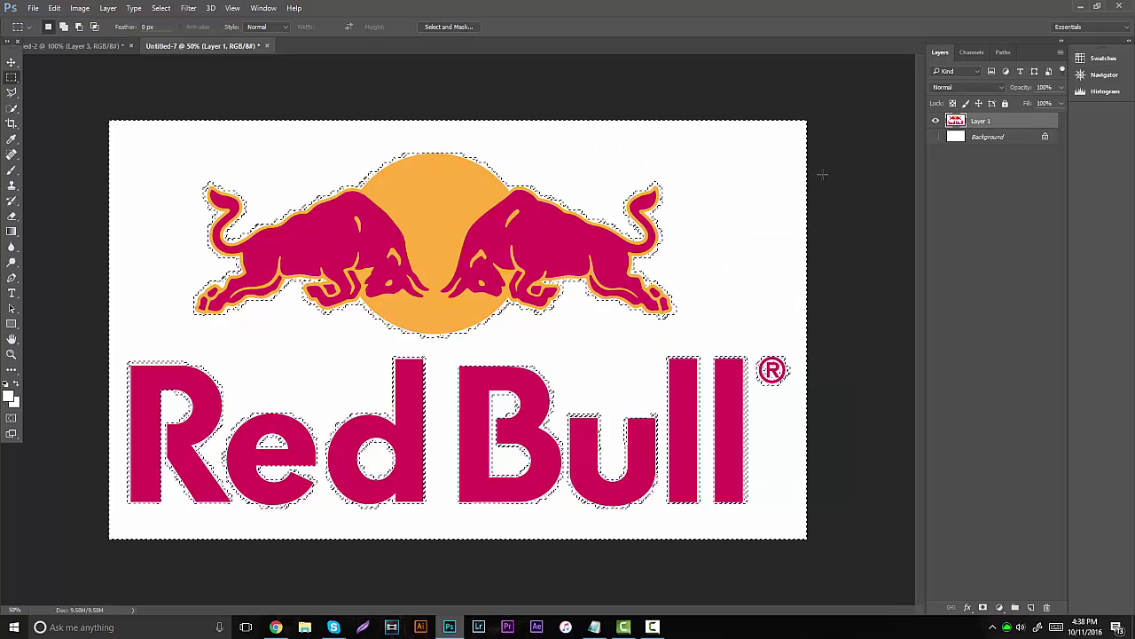
key(Delete)
key(ctrl+d)
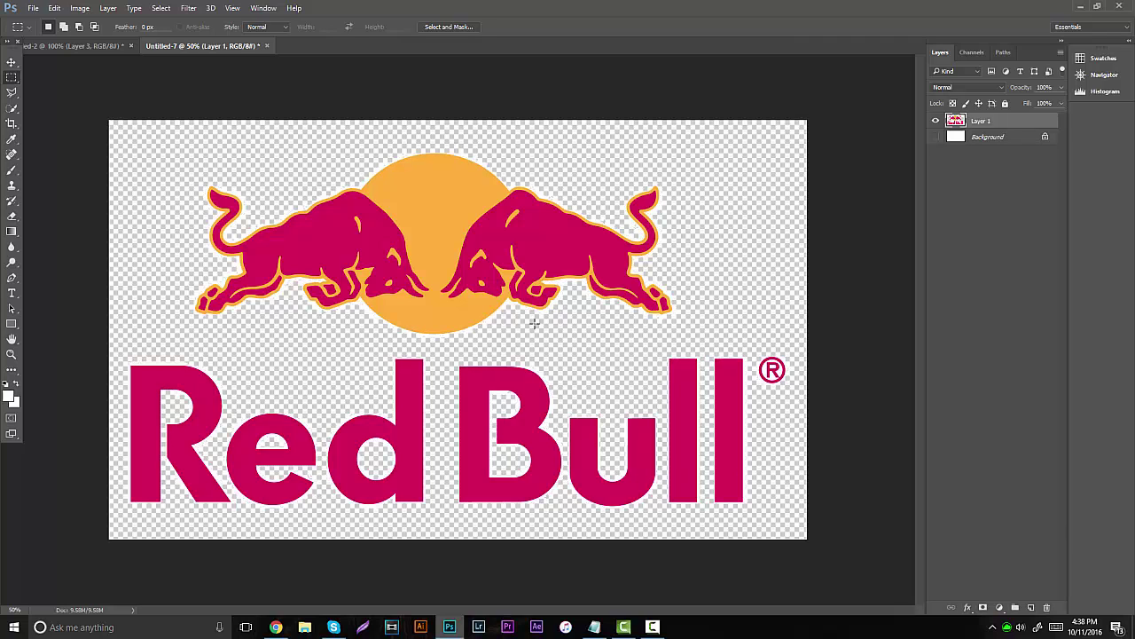
Undo the deletion of the white areas and clear the Color Range selection.
key(ctrl+alt+z)
key(ctrl+alt+z)
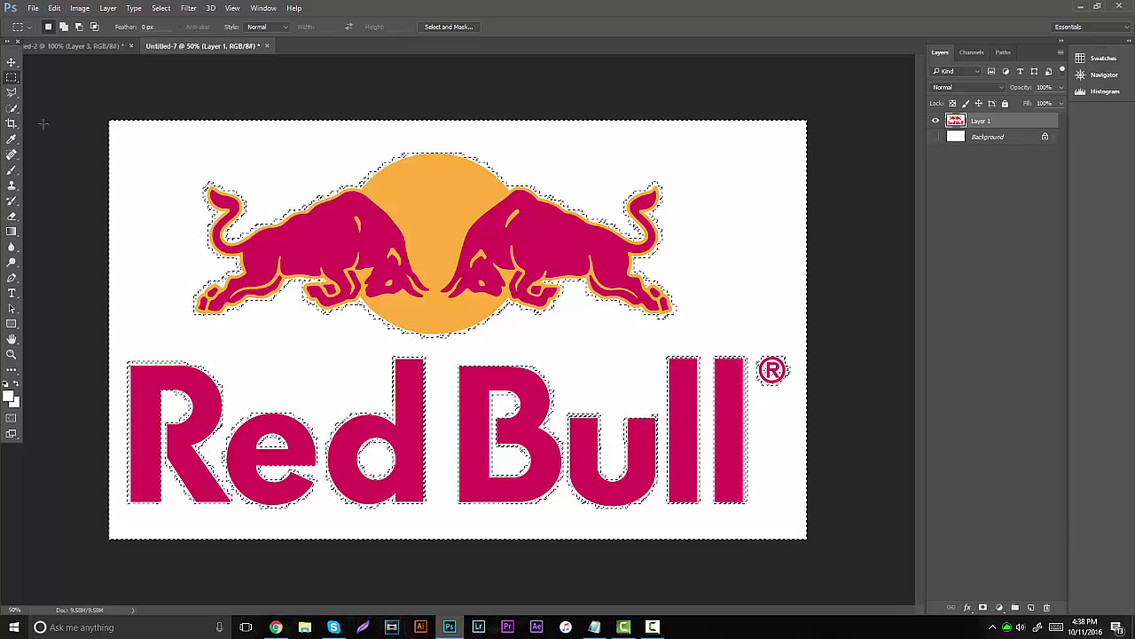
key(ctrl+d)
Select the white background again through Color Range with a fuzziness of 200, and deselect it.
click(187, 8)
mouse_move(162, 8)
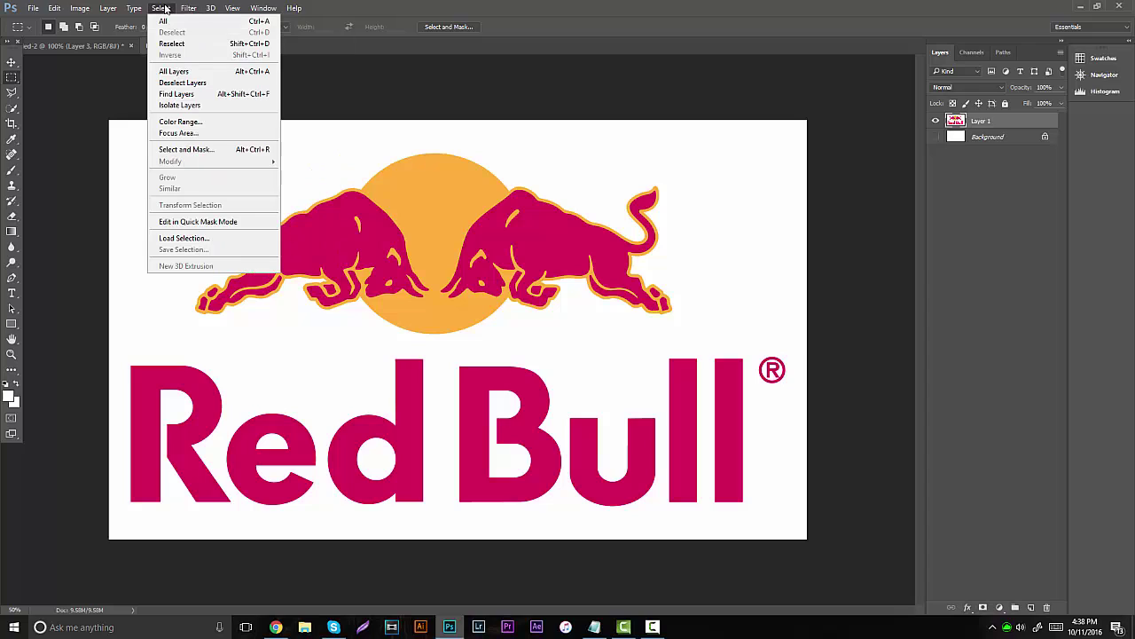
click(210, 120)
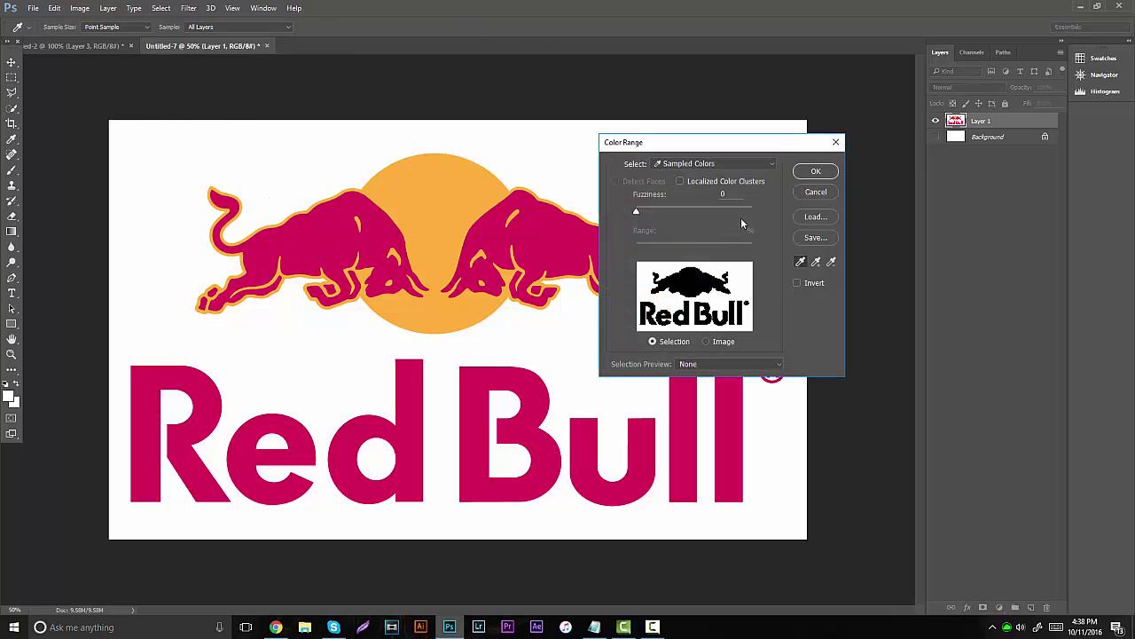
click(724, 166)
click(724, 166)
drag(734, 218, 769, 211)
click(816, 172)
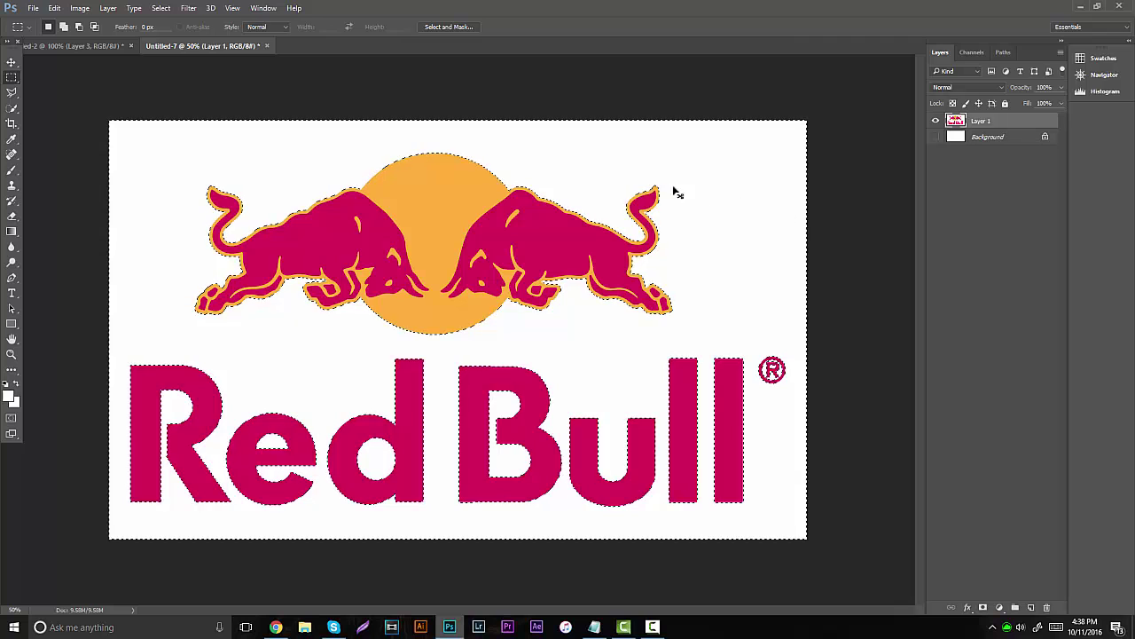
key(ctrl+d)
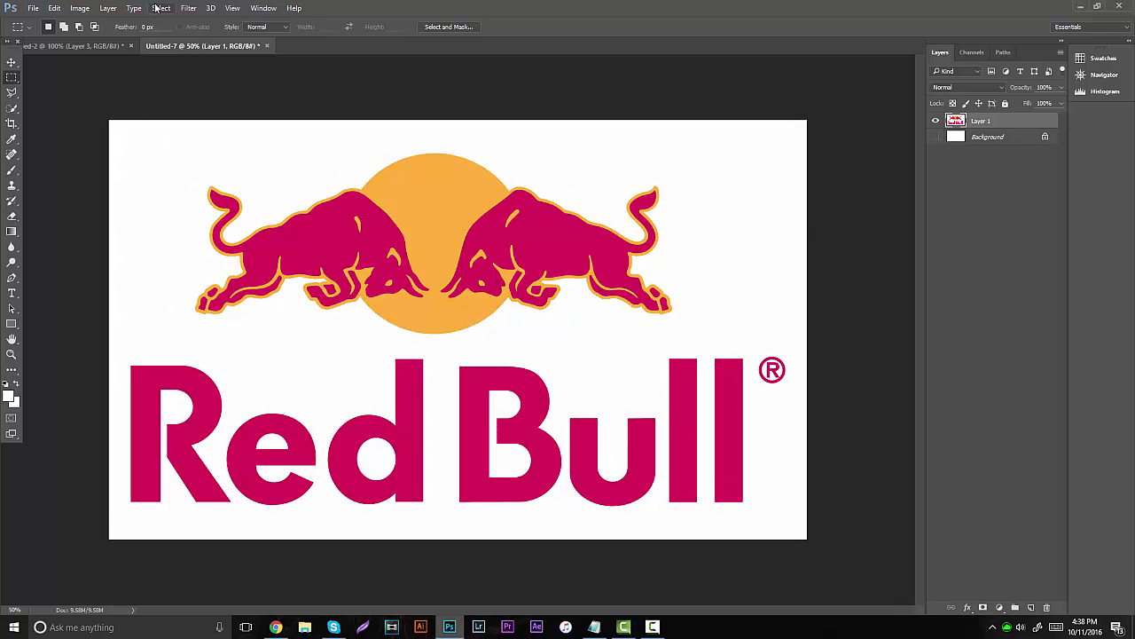
Select the white background through Color Range with a fuzziness of 200, delete it from Layer 1 and deselect.
click(160, 8)
click(215, 128)
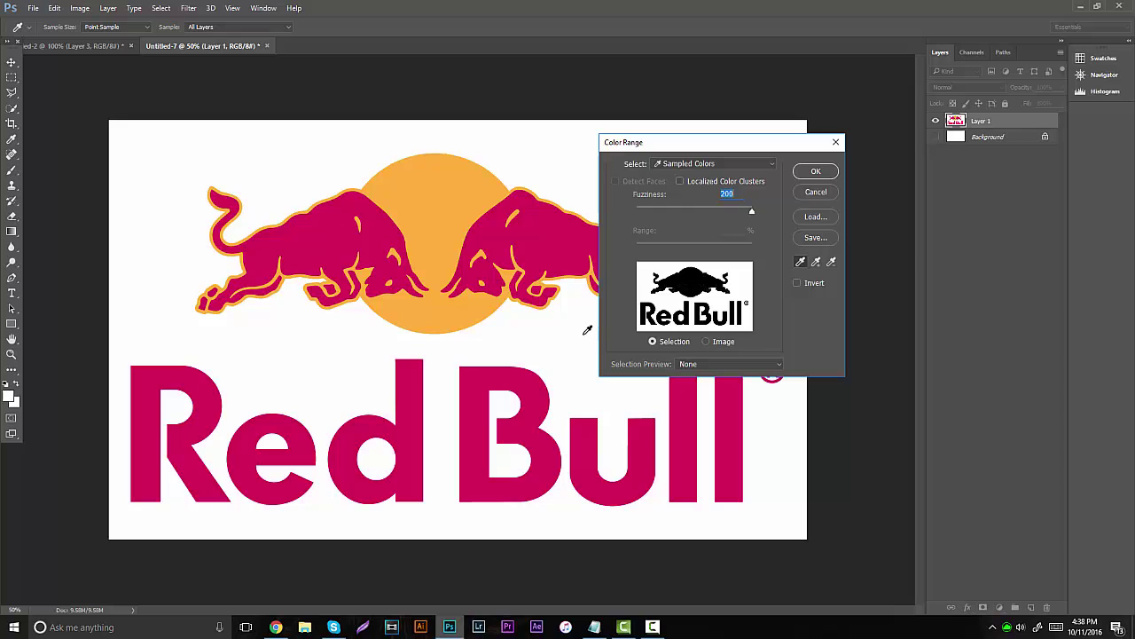
click(810, 173)
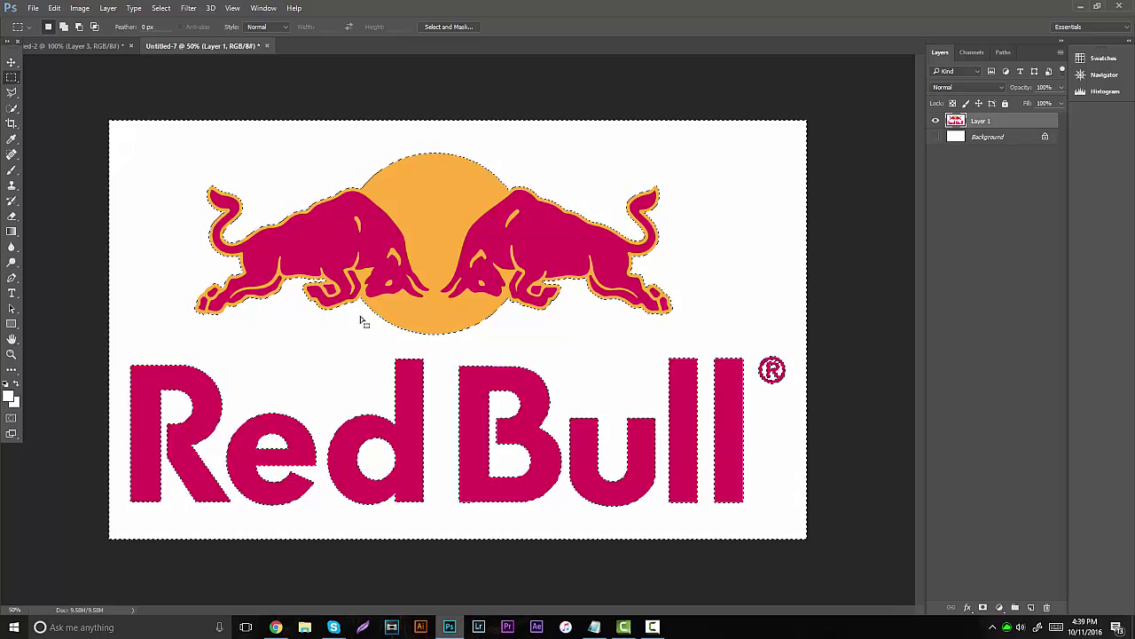
key(Delete)
key(ctrl+d)
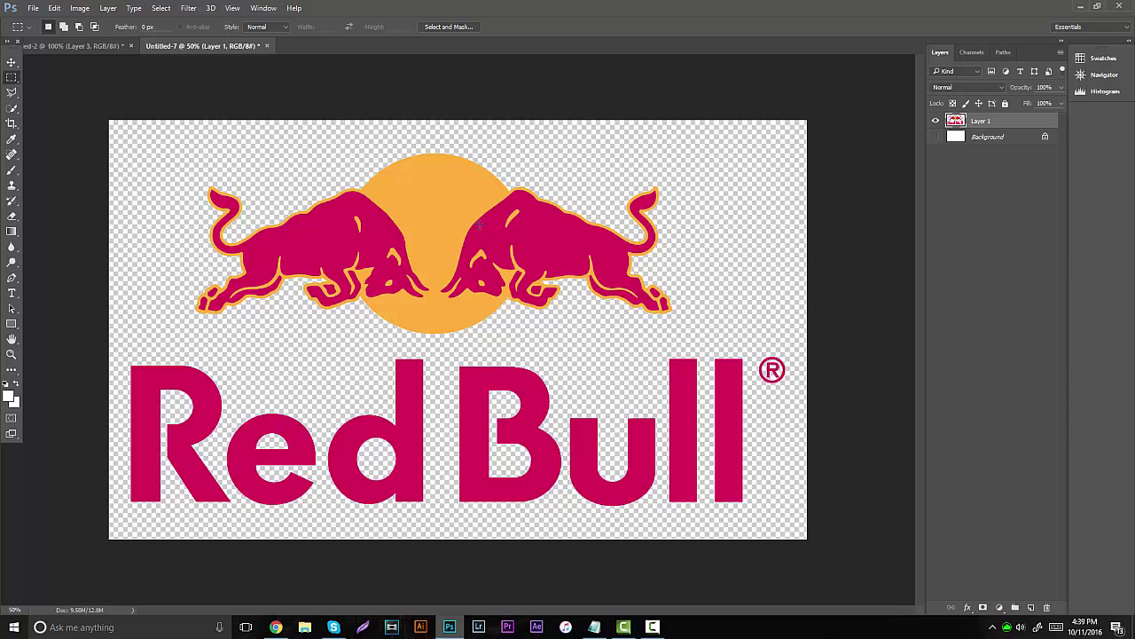
Undo the deletion of the white background and clear the selection.
key(ctrl+alt+z)
key(ctrl+alt+z)
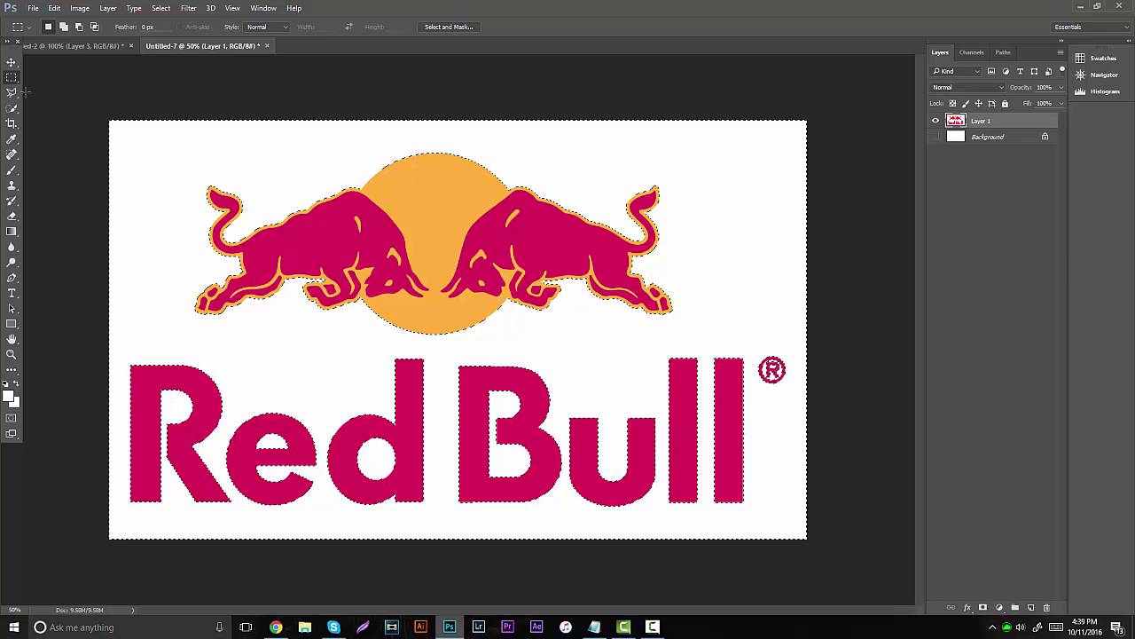
key(ctrl+d)
Try deleting a Color Range selection sampled from the orange circle with a fuzziness of 200, and undo the deletion.
click(187, 8)
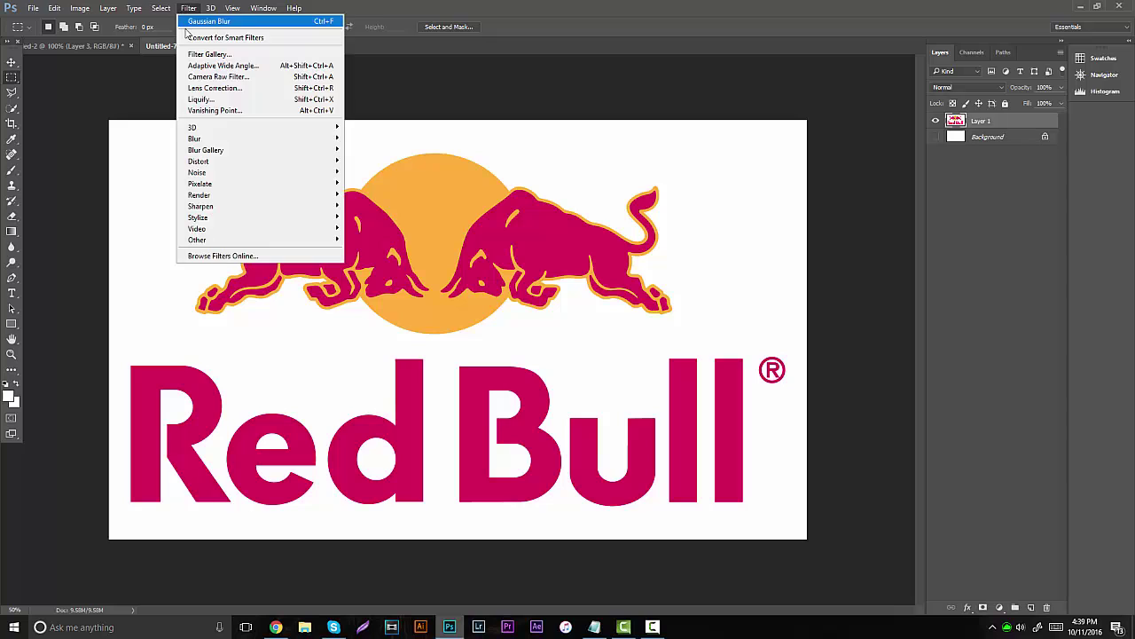
key(Escape)
click(190, 8)
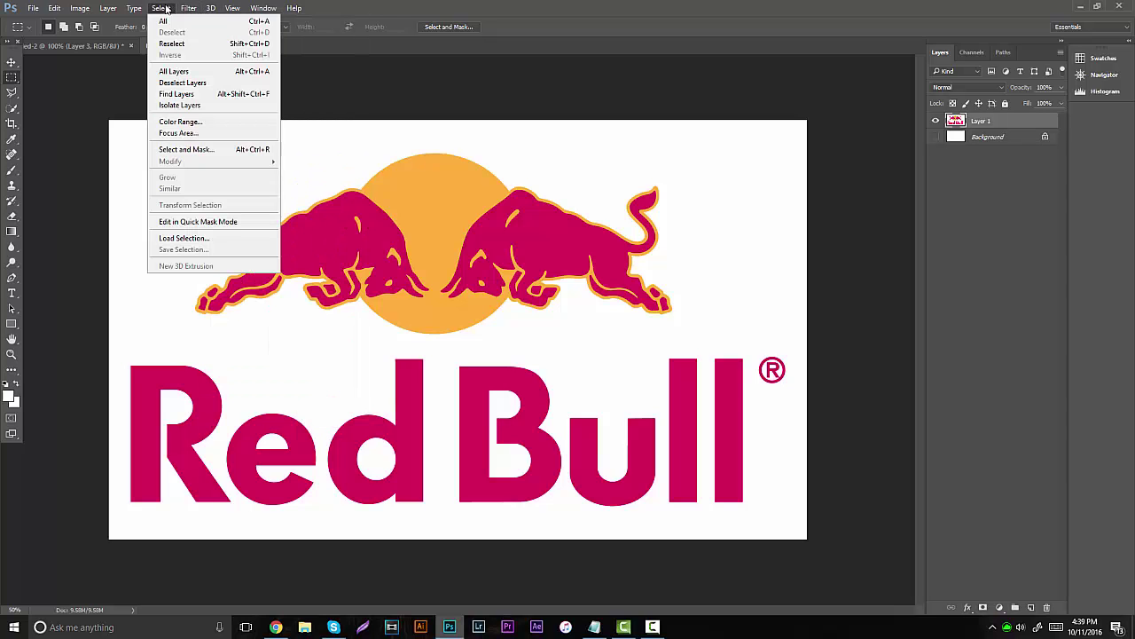
click(204, 122)
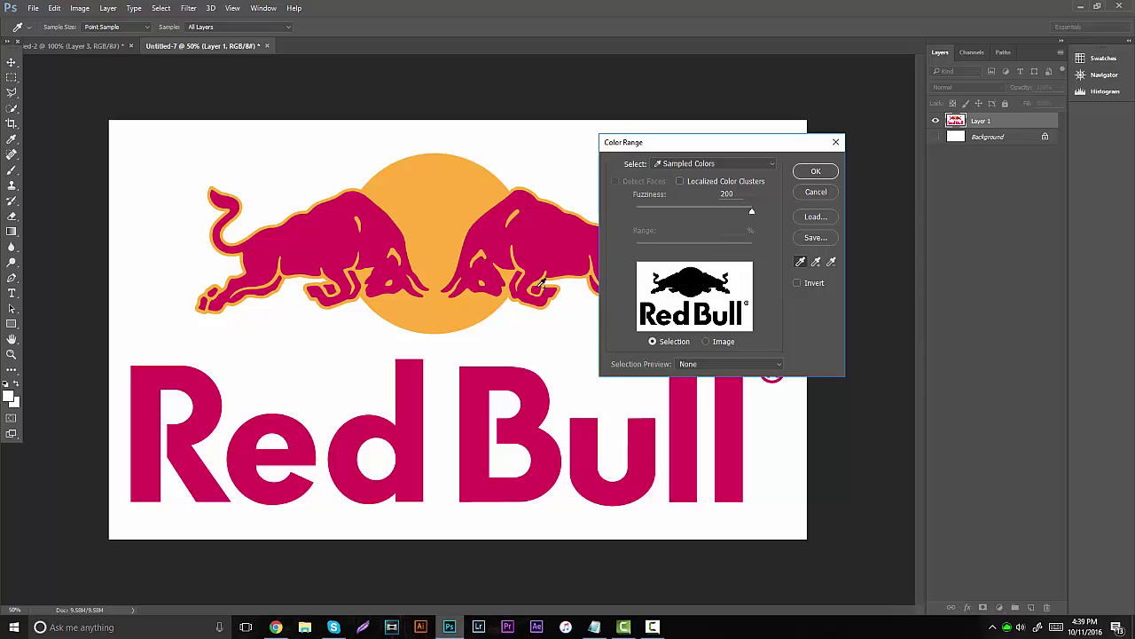
click(438, 215)
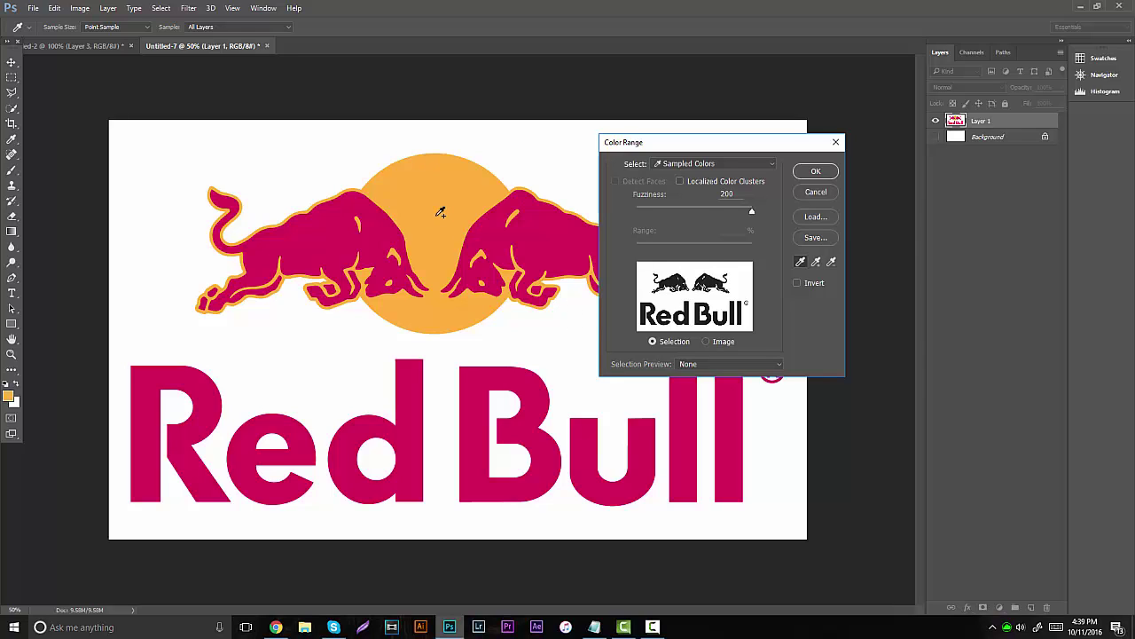
click(813, 172)
key(Delete)
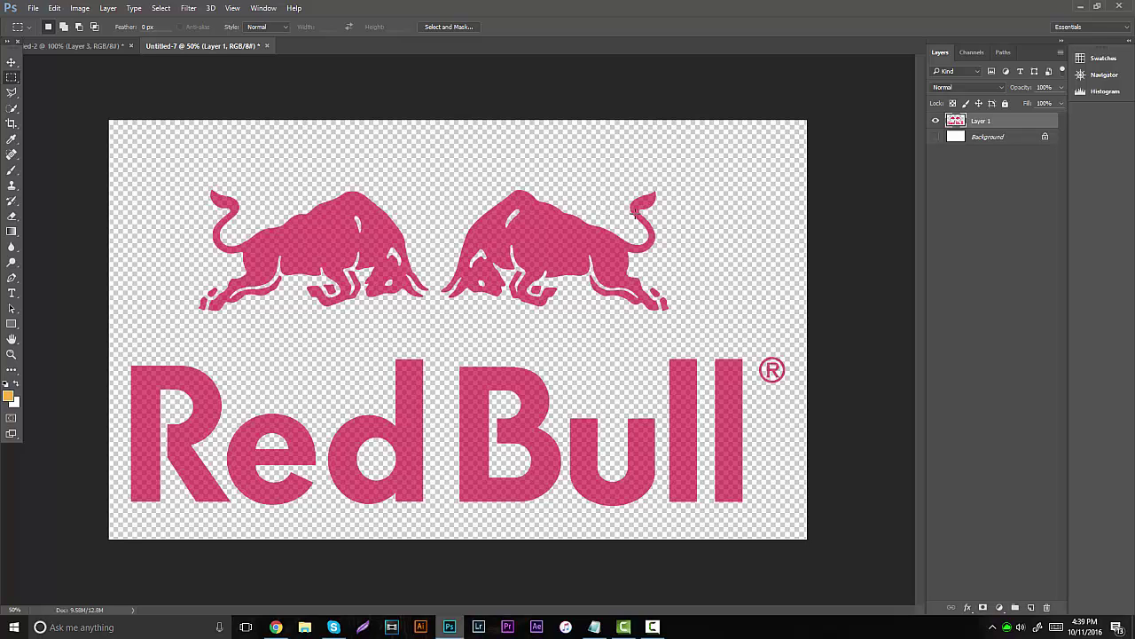
key(ctrl+z)
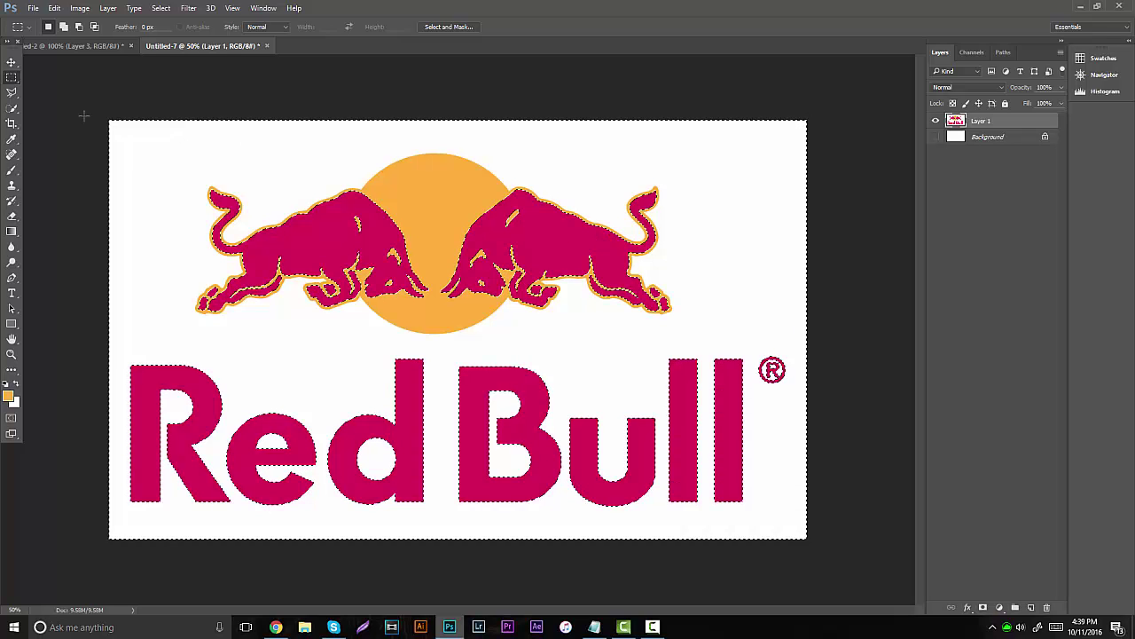
Start another Color Range selection with a fuzziness of 200 and sample the white background.
click(188, 8)
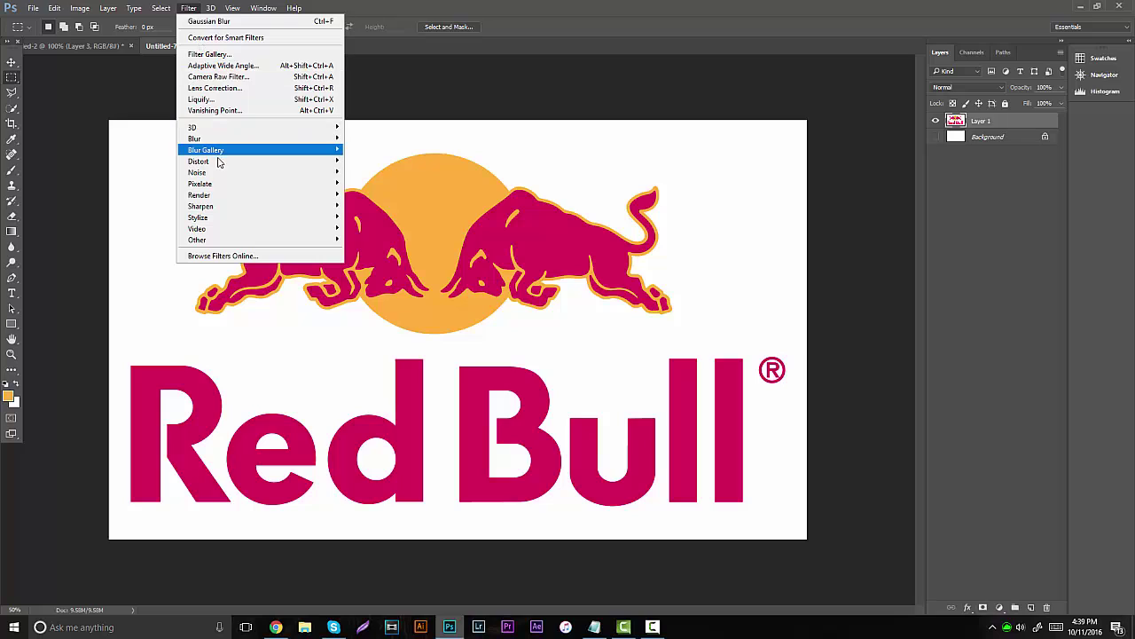
click(188, 9)
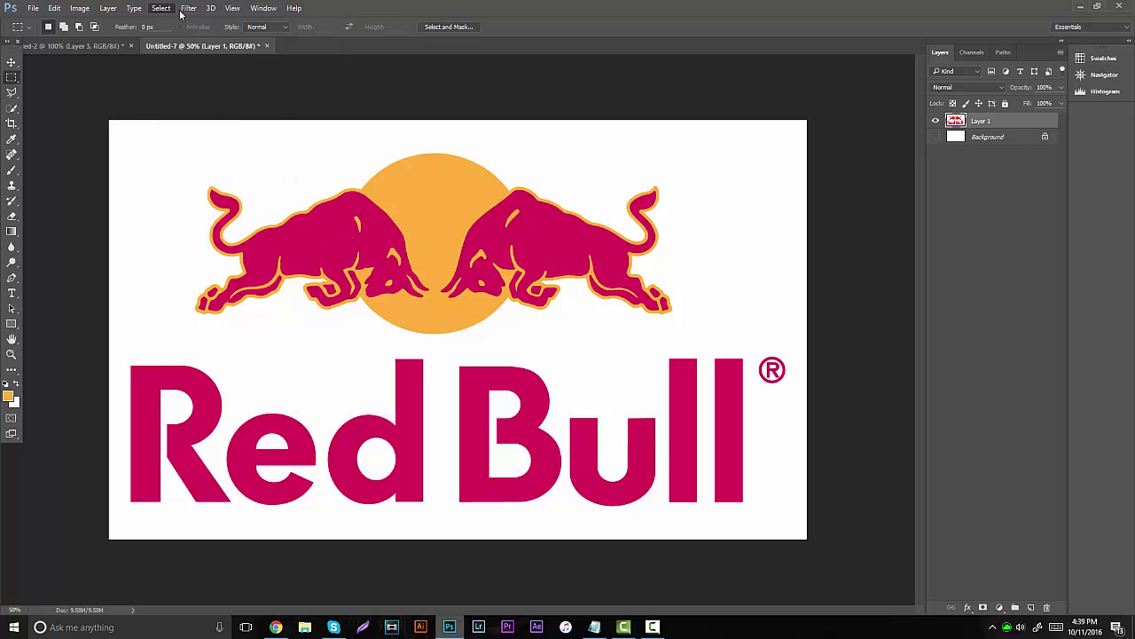
click(182, 11)
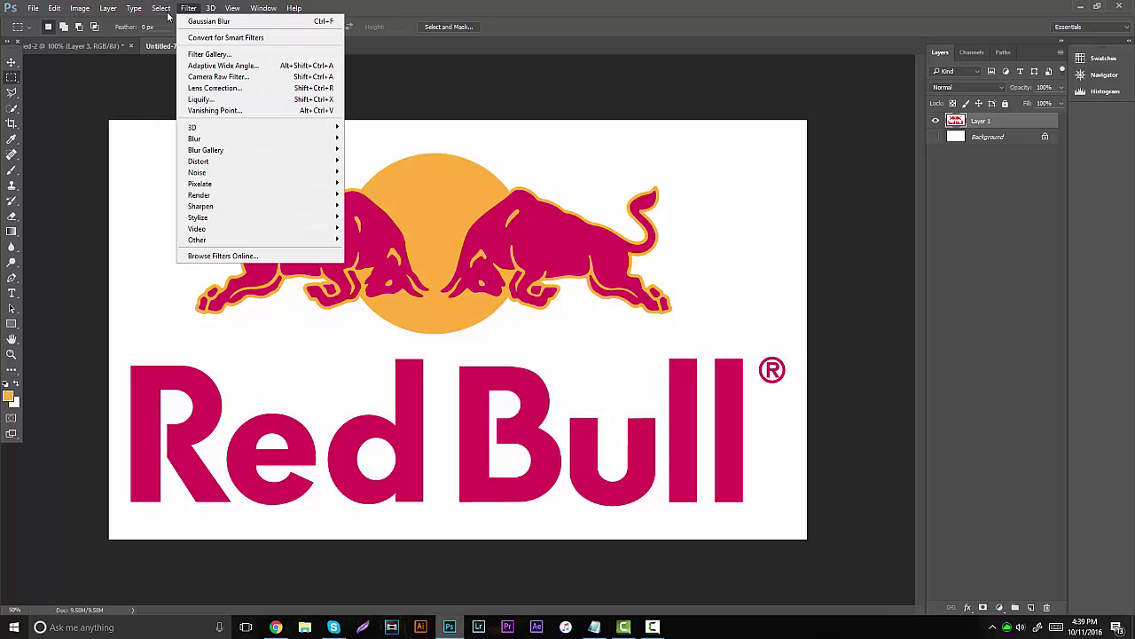
mouse_move(164, 10)
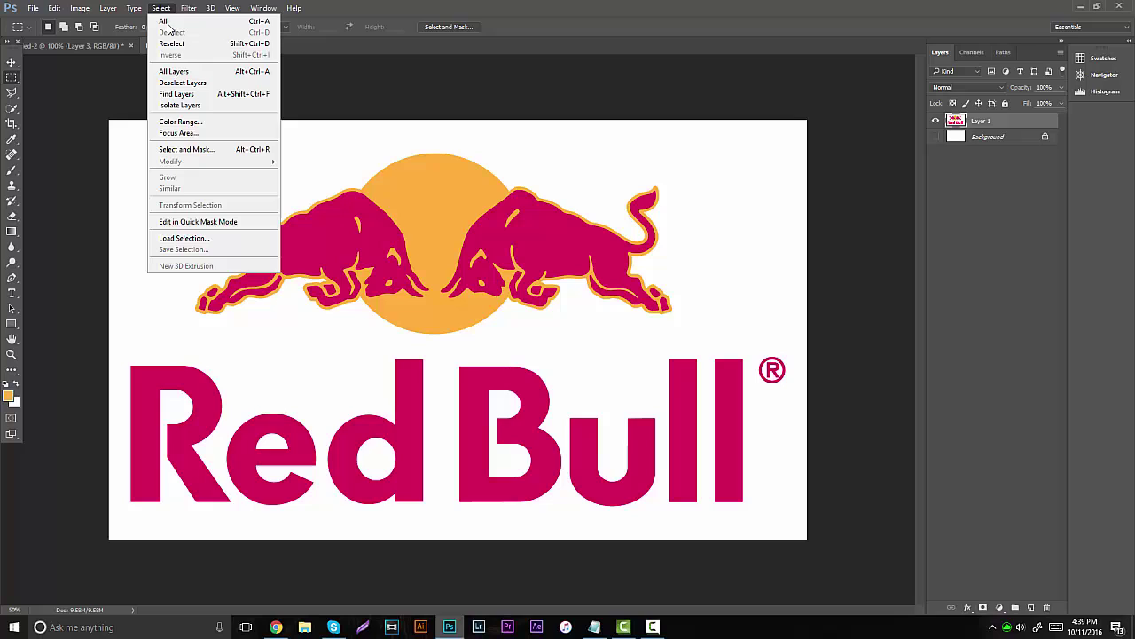
click(204, 121)
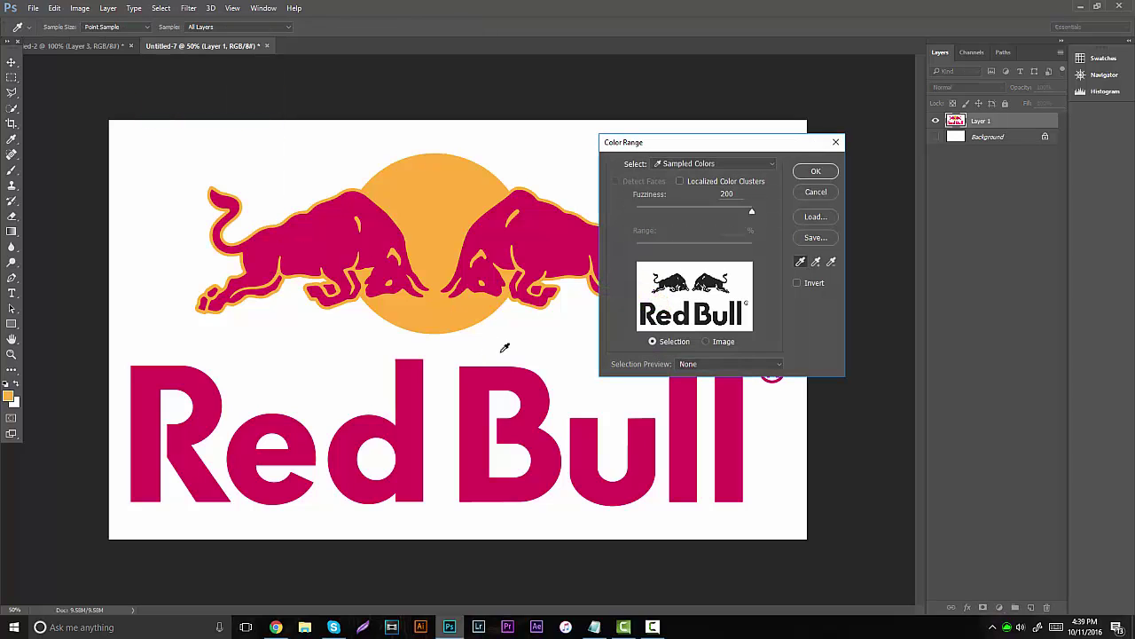
click(568, 333)
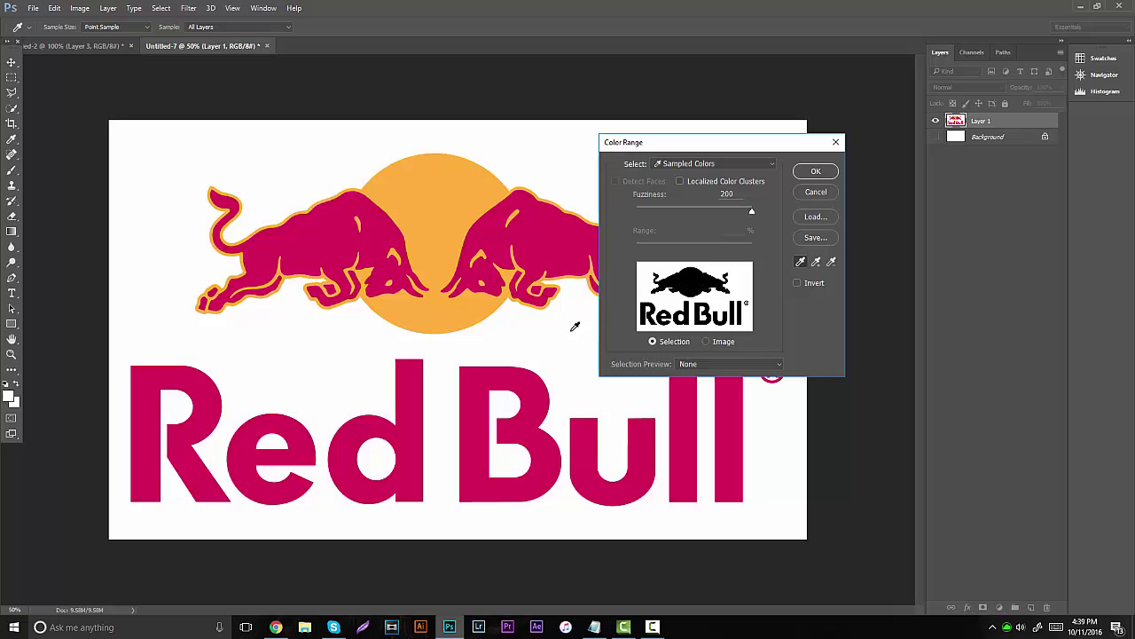
Sample the magenta lettering in Color Range instead of the white and delete the resulting selection from Layer 1.
click(513, 374)
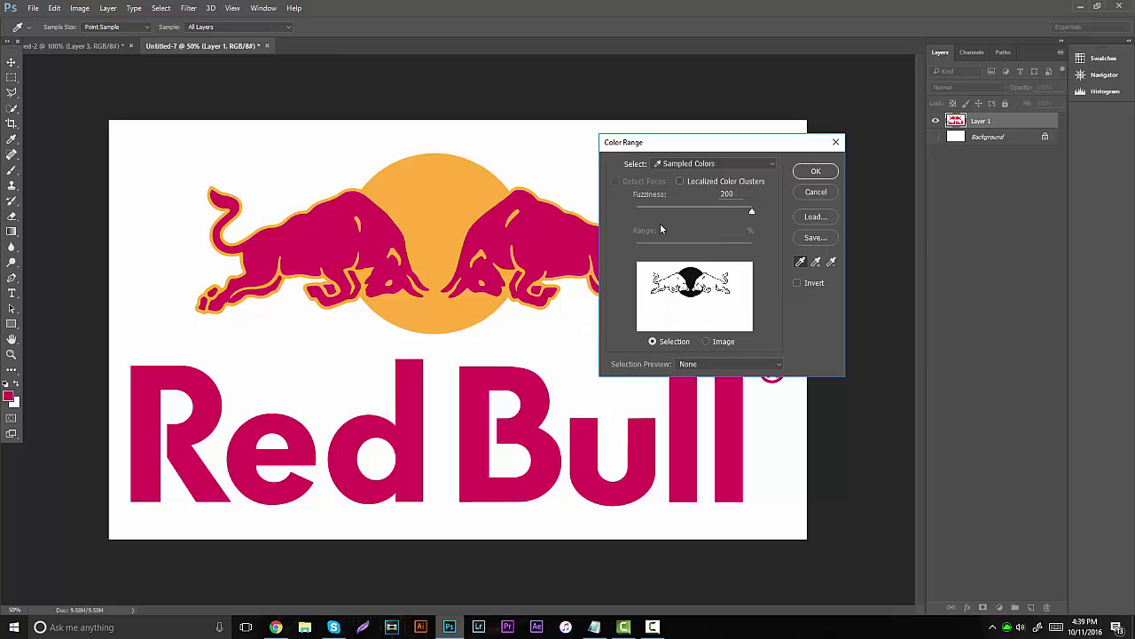
click(567, 321)
click(535, 379)
key(m)
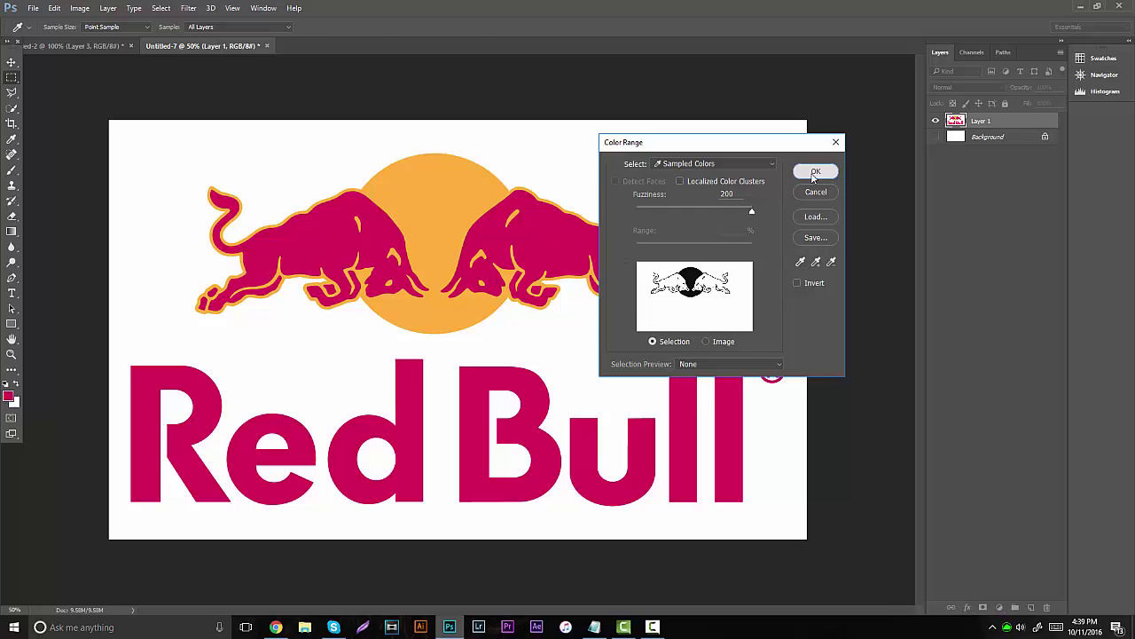
click(814, 172)
key(Delete)
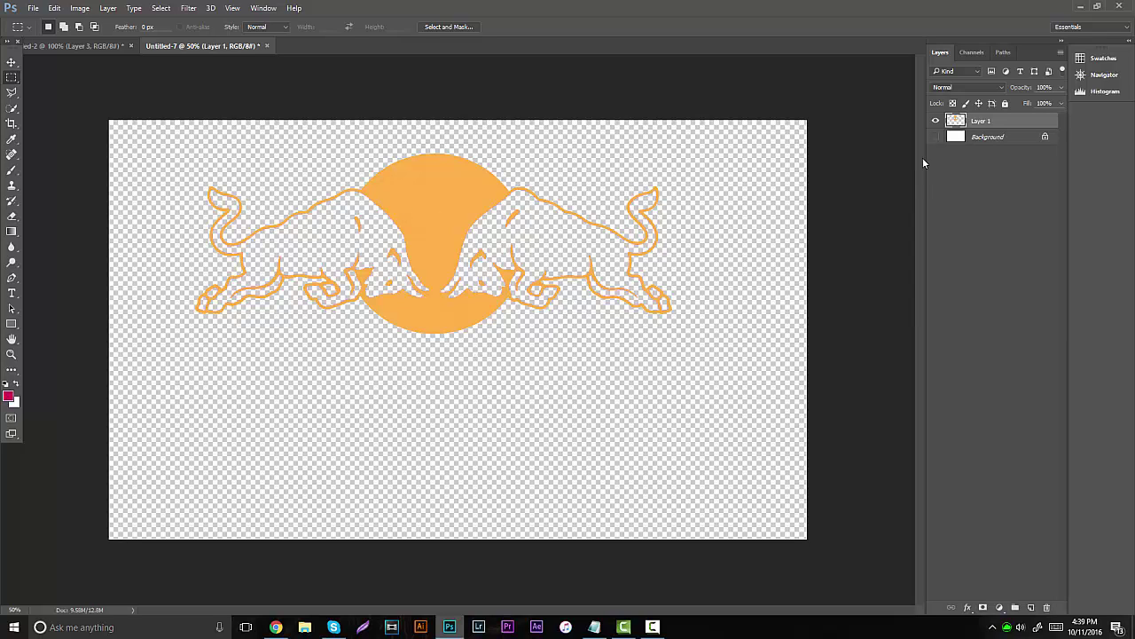
Show the Background layer and start a Color Range selection, sampling the white background and the magenta bull in turn.
click(936, 138)
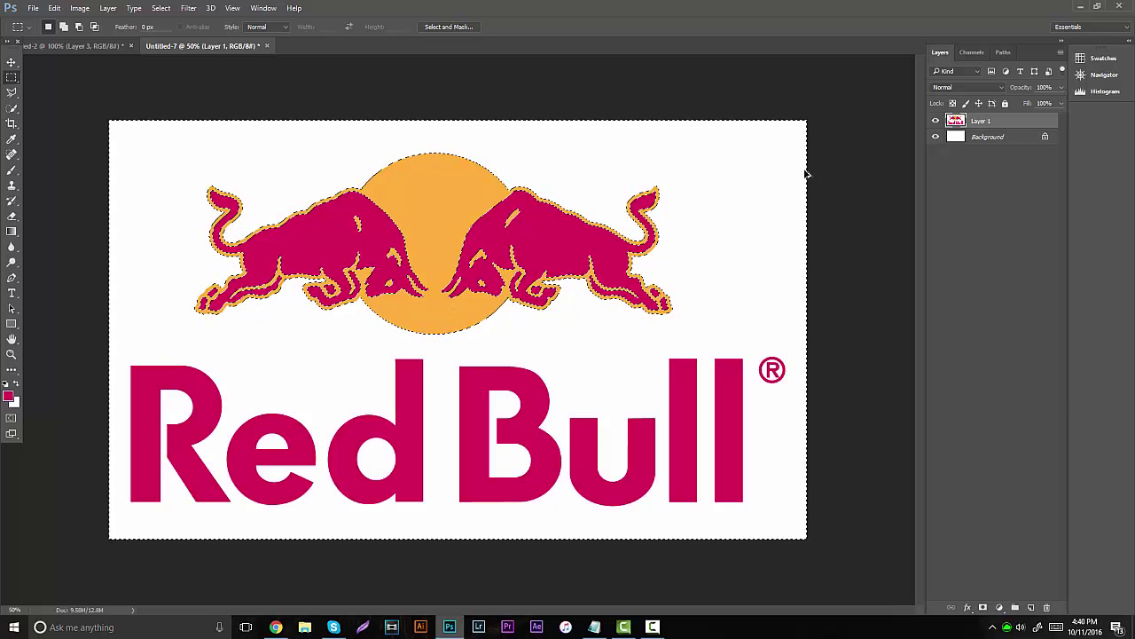
click(189, 8)
mouse_move(251, 142)
mouse_move(161, 8)
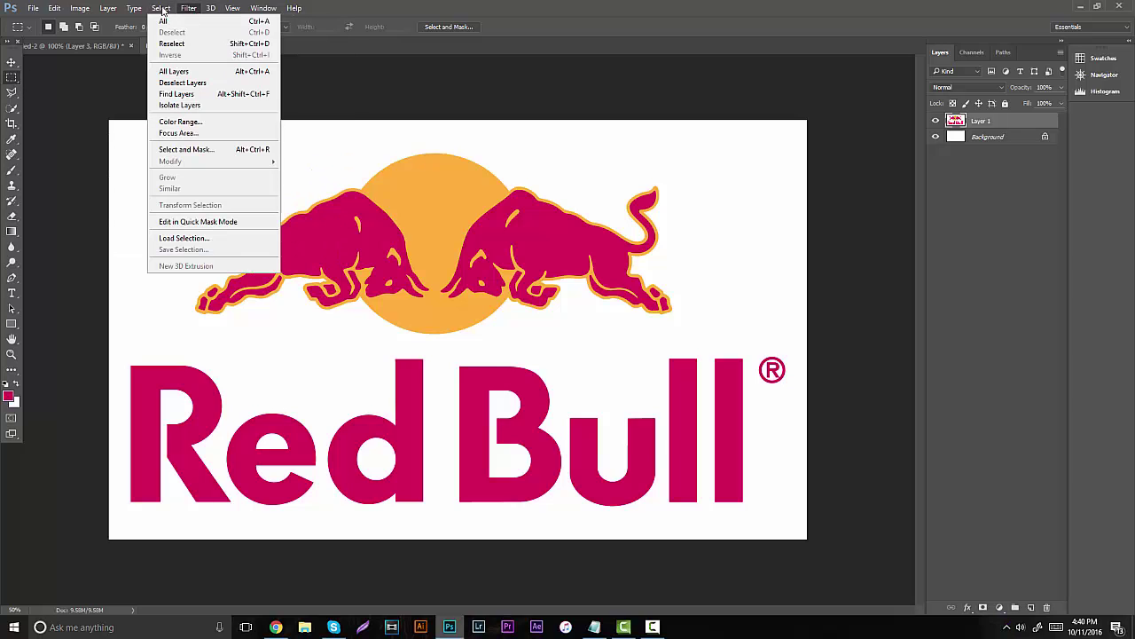
click(169, 122)
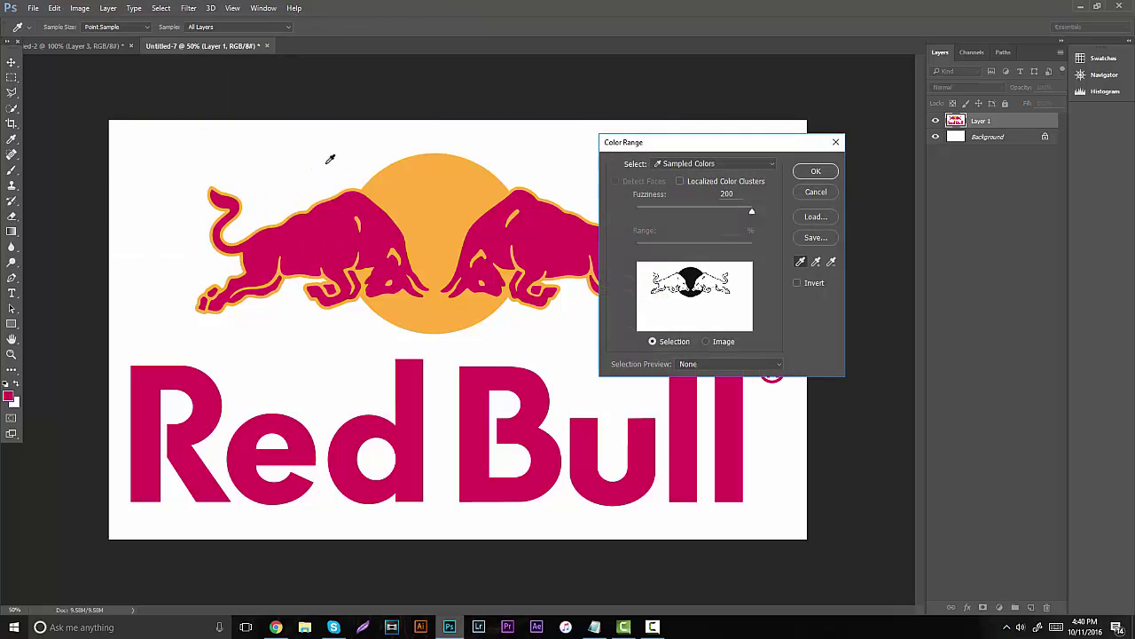
click(577, 355)
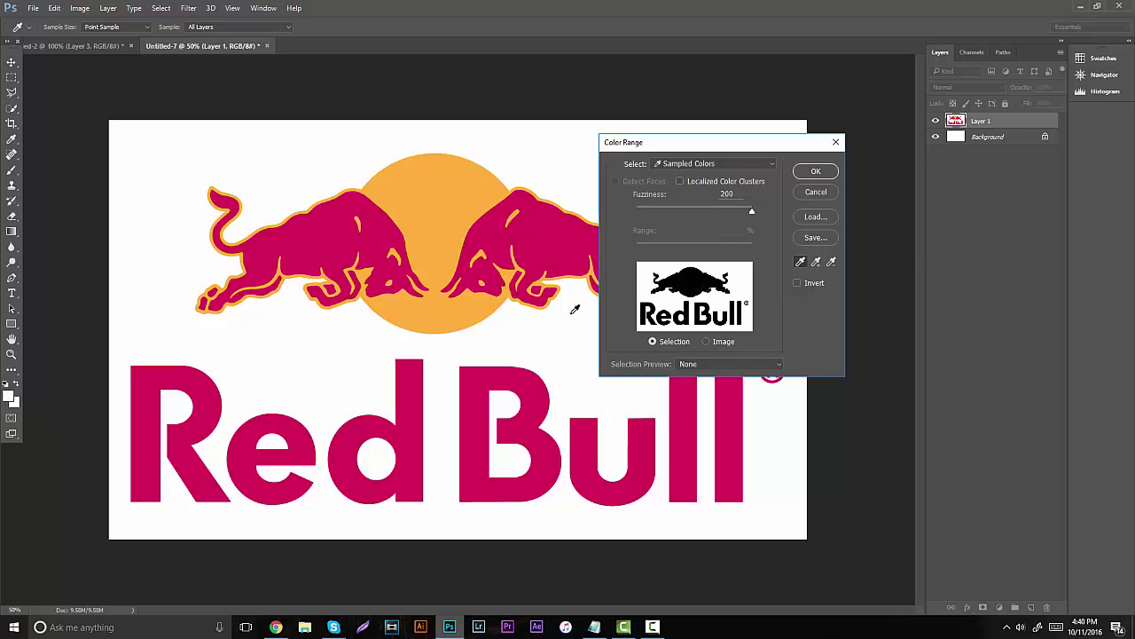
click(536, 241)
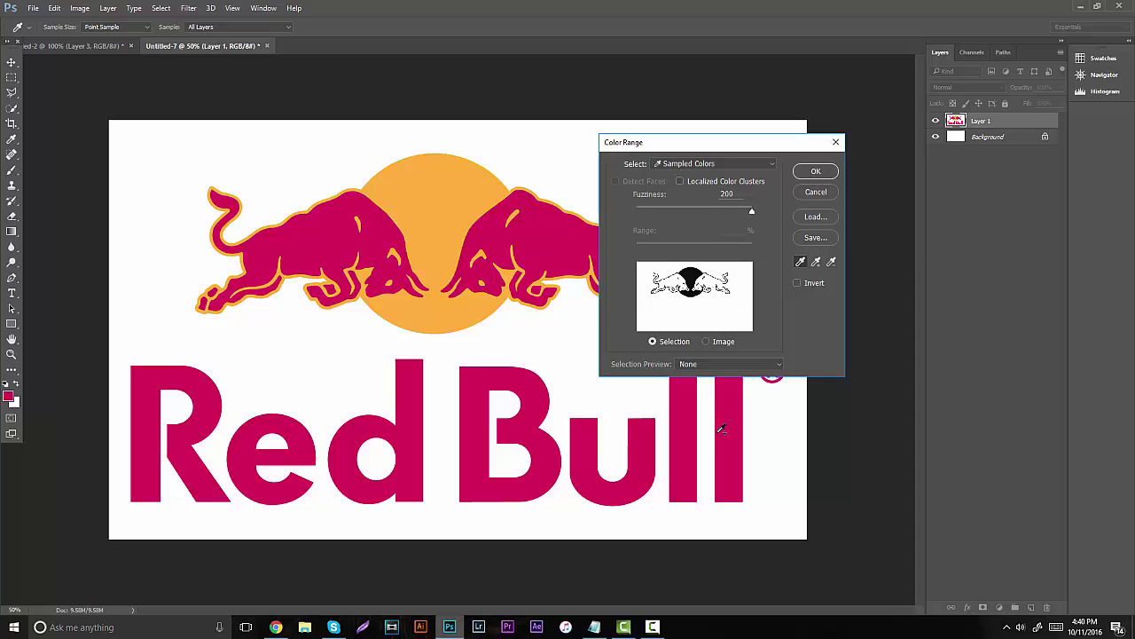
key(ctrl)
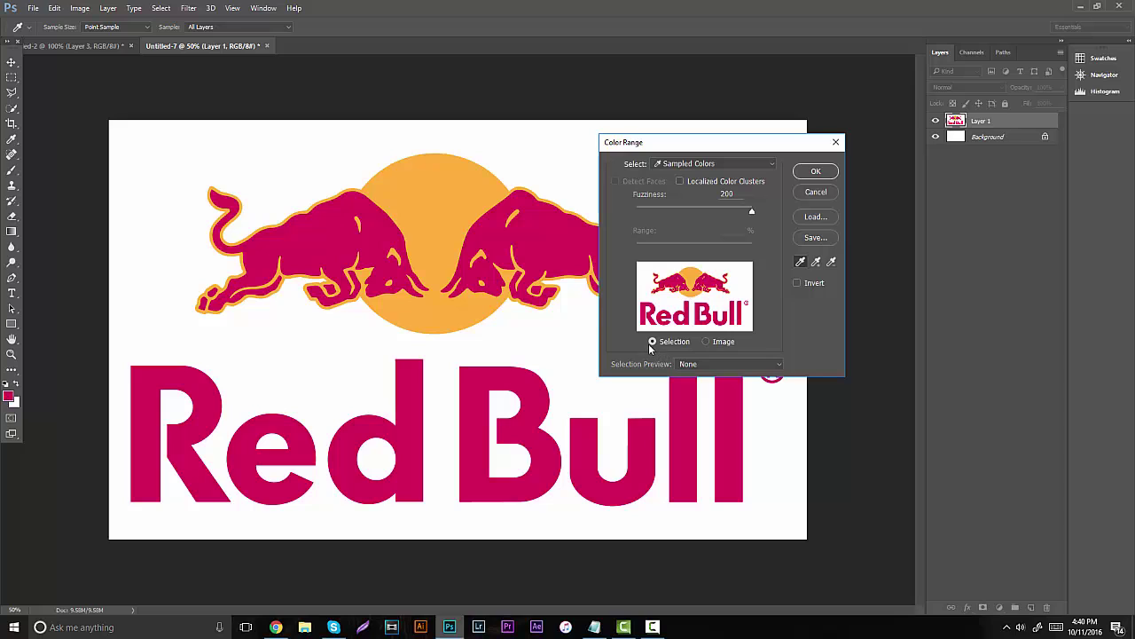
Sample the orange circle with a fuzziness of 200, delete the selected areas from Layer 1 and hide the Background layer.
click(546, 327)
click(446, 311)
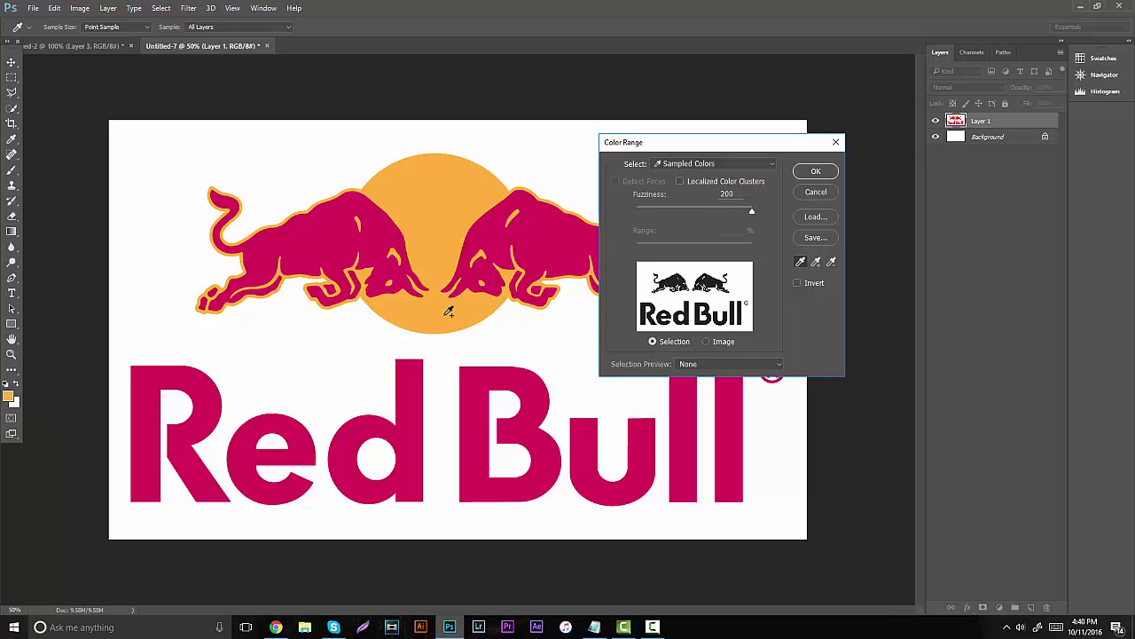
click(815, 173)
key(Delete)
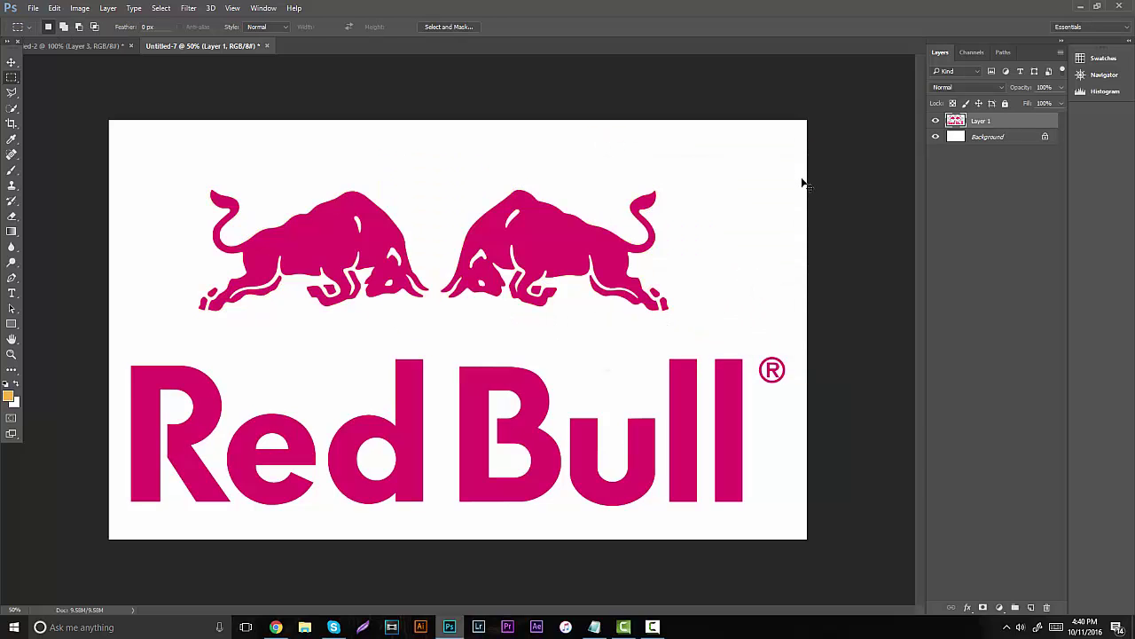
click(936, 137)
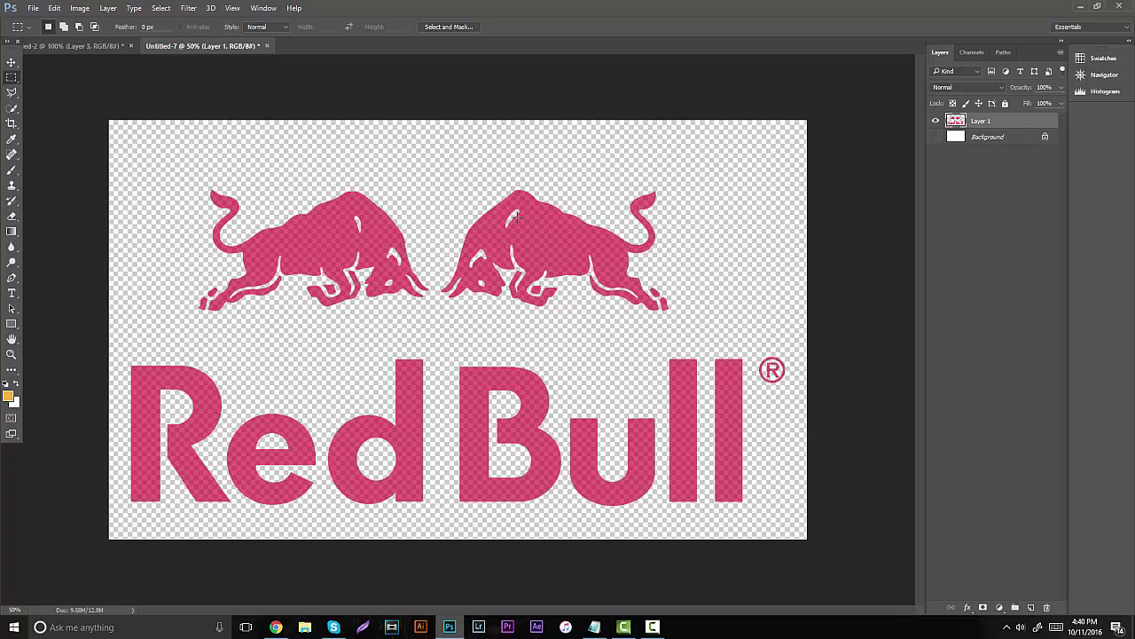
Apply a white Color Overlay to Layer 1 with Normal blend mode and 100% opacity.
click(12, 354)
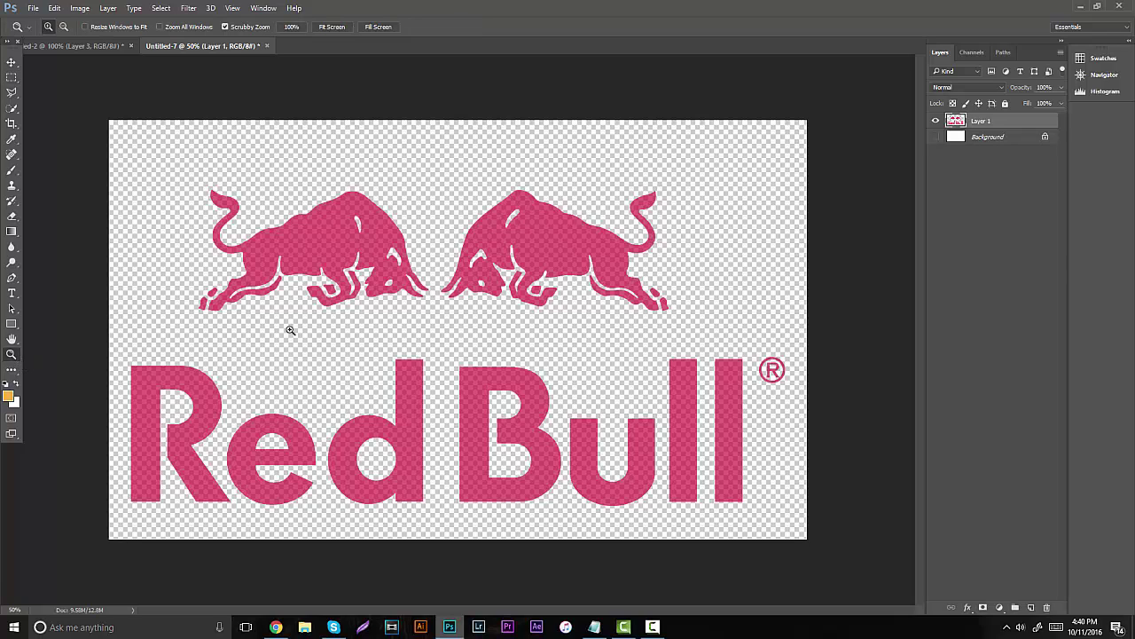
right_click(978, 121)
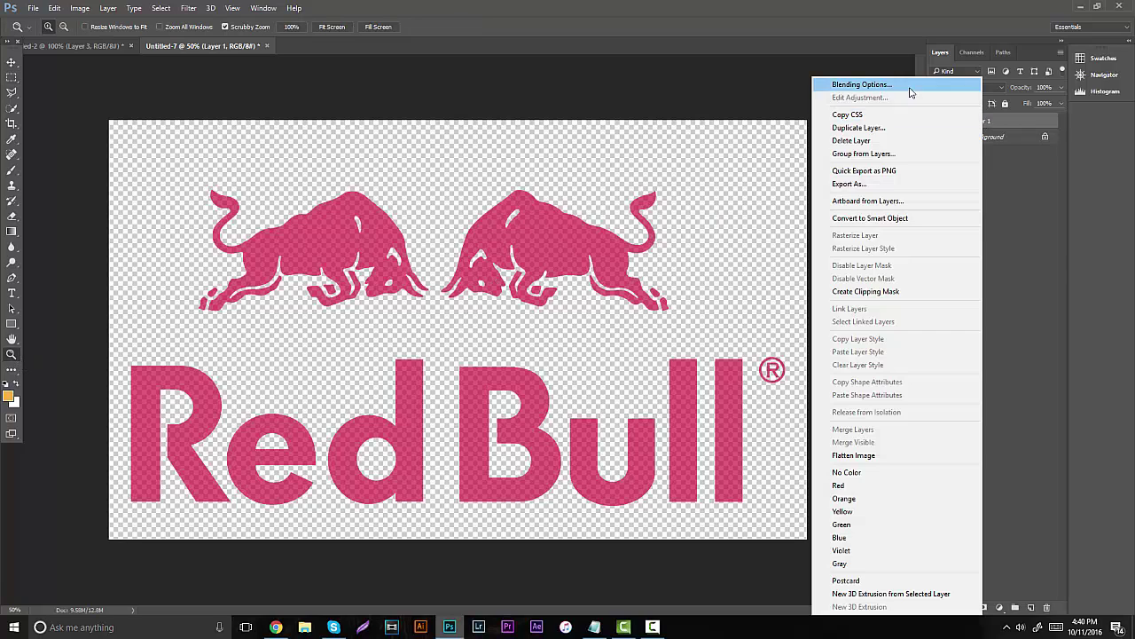
click(887, 83)
click(522, 394)
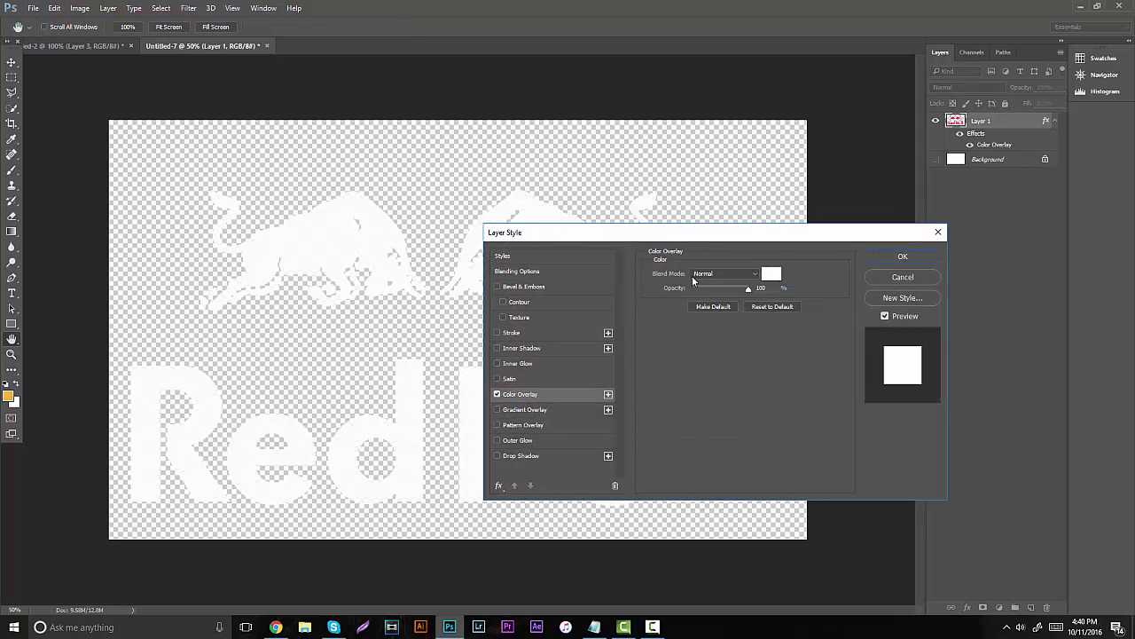
click(902, 256)
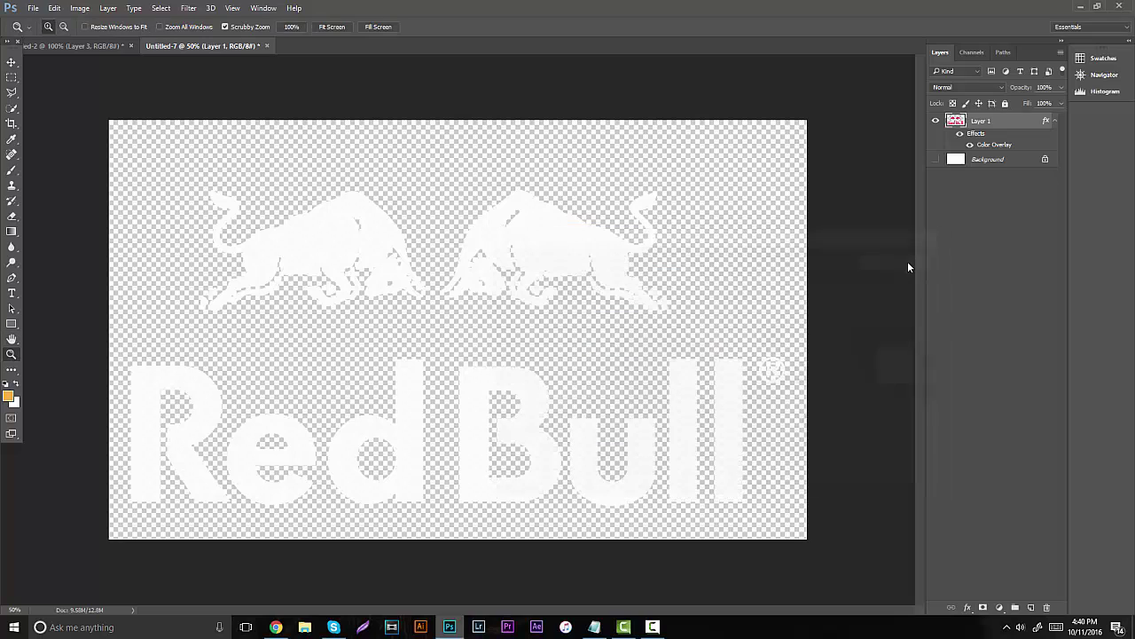
Hide Layer 1's effects and duplicate the layer four times.
click(961, 134)
key(ctrl+j)
key(ctrl+j)
key(ctrl+j)
key(ctrl+j)
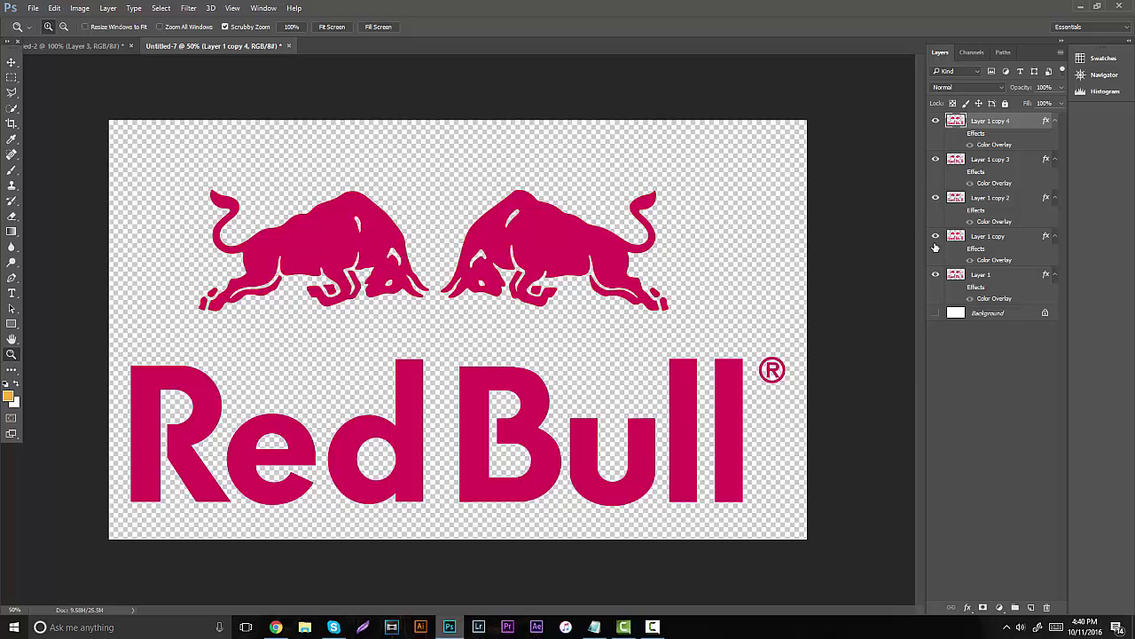
Merge Layer 1 and its four copies into one layer and give it a blue Color Overlay with Normal blend mode.
shift+click(994, 273)
key(ctrl+e)
right_click(1003, 121)
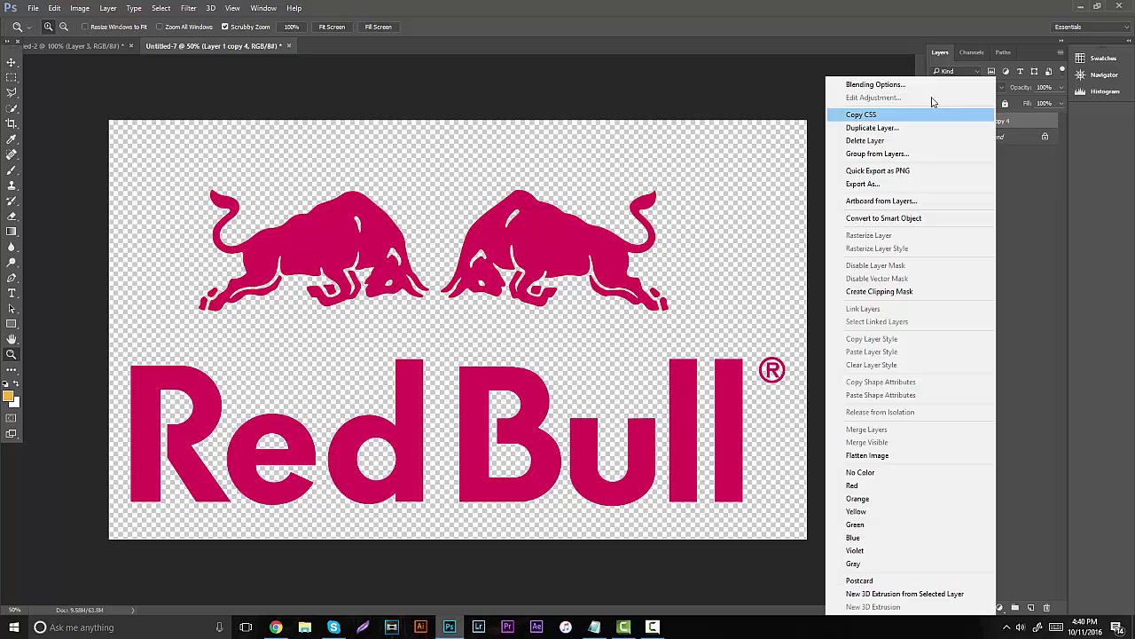
click(904, 85)
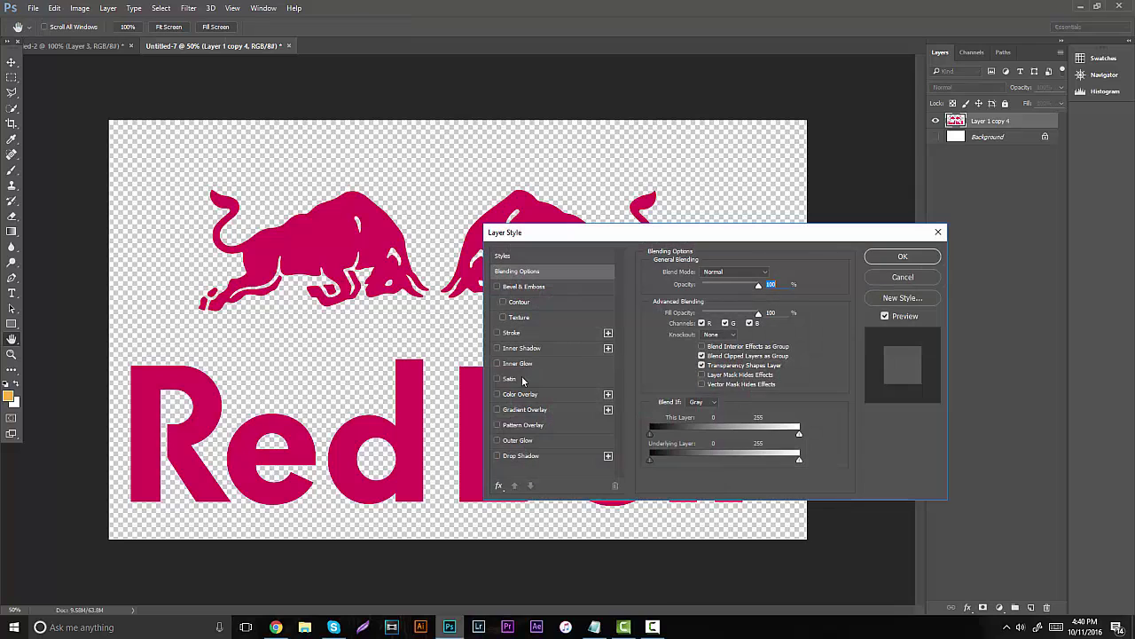
click(521, 394)
click(776, 274)
click(820, 304)
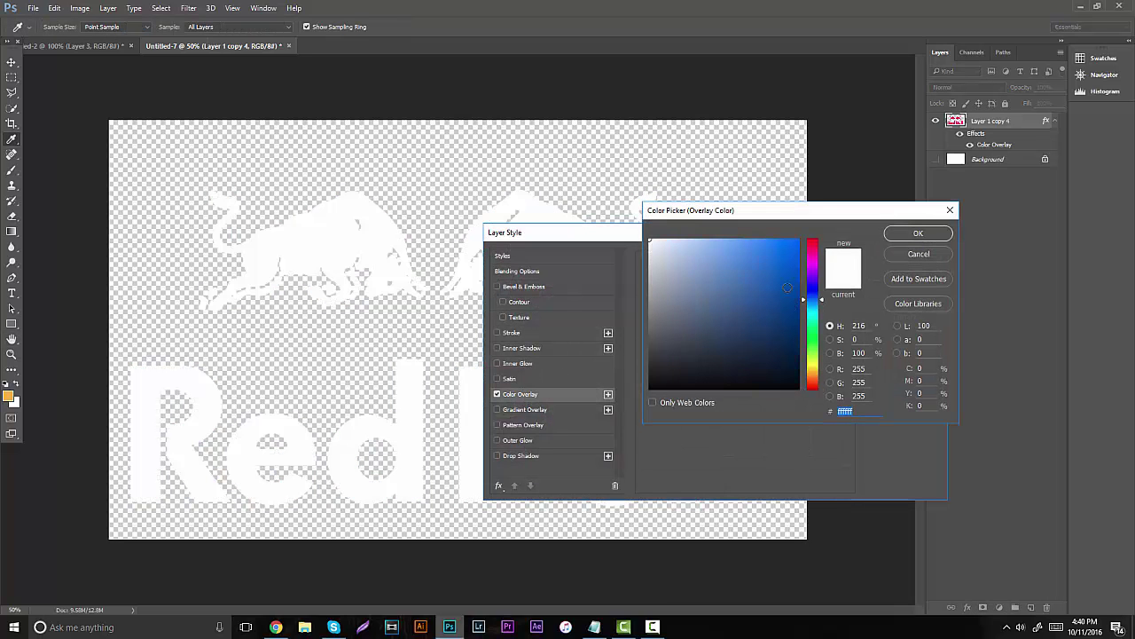
click(794, 241)
click(902, 235)
key(z)
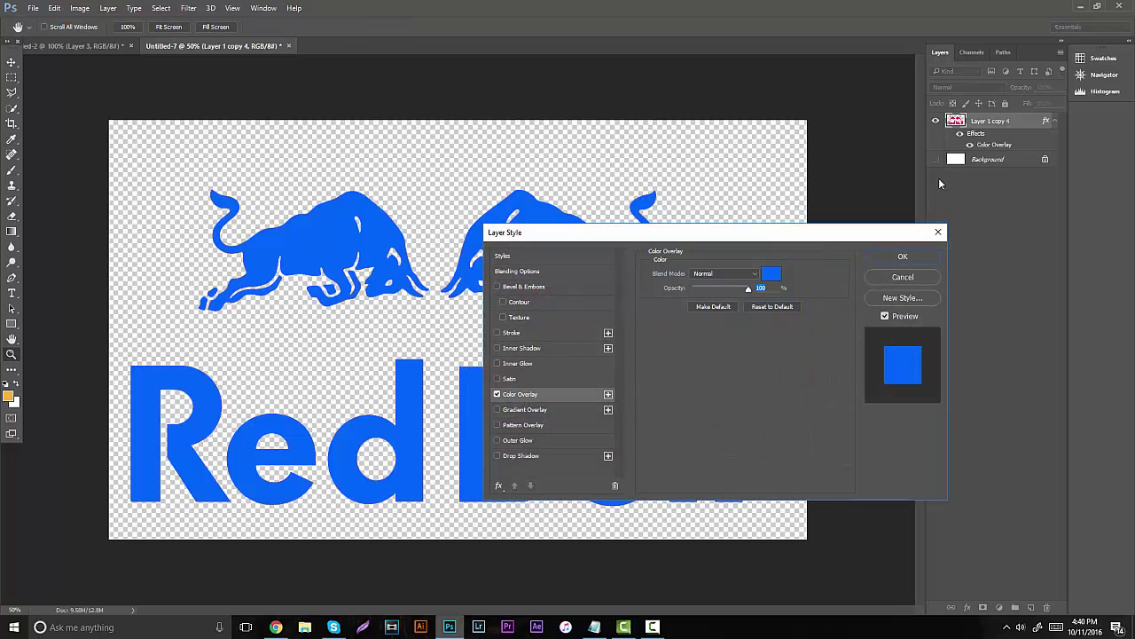
click(902, 257)
Show the Background layer and change the merged logo layer's Color Overlay to yellow ffc600.
click(935, 160)
right_click(1001, 124)
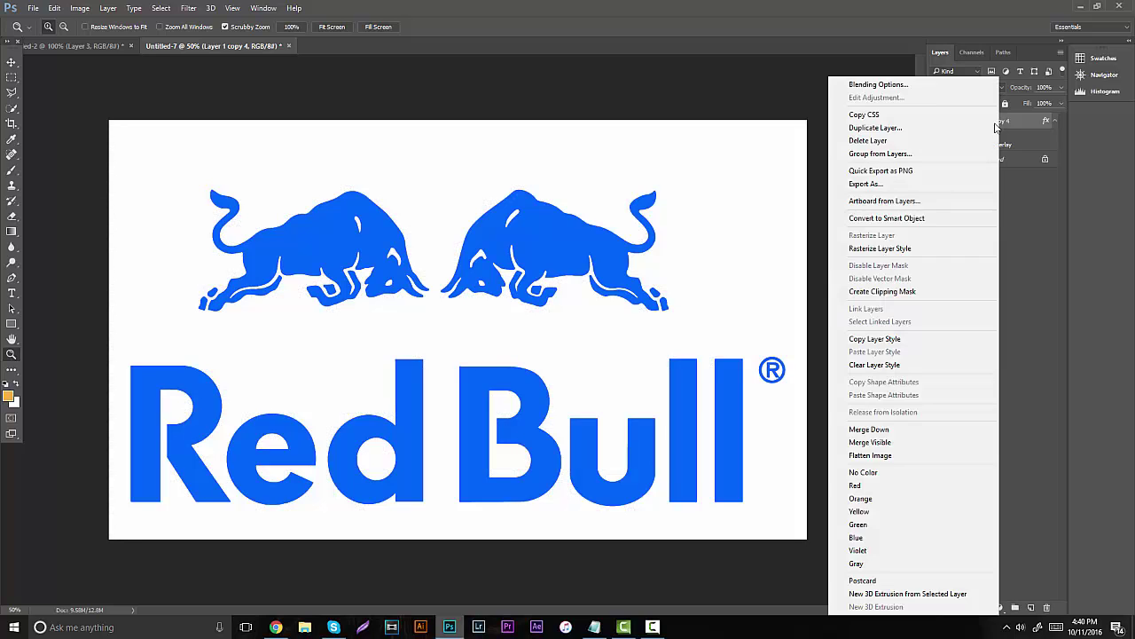
click(966, 85)
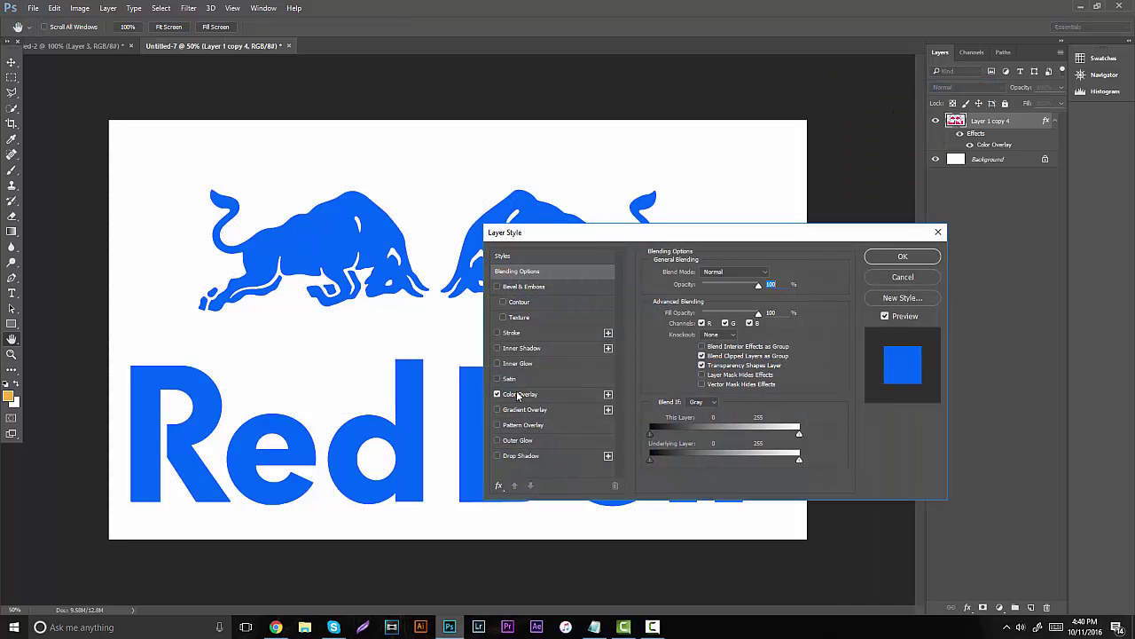
click(521, 393)
click(768, 275)
click(806, 369)
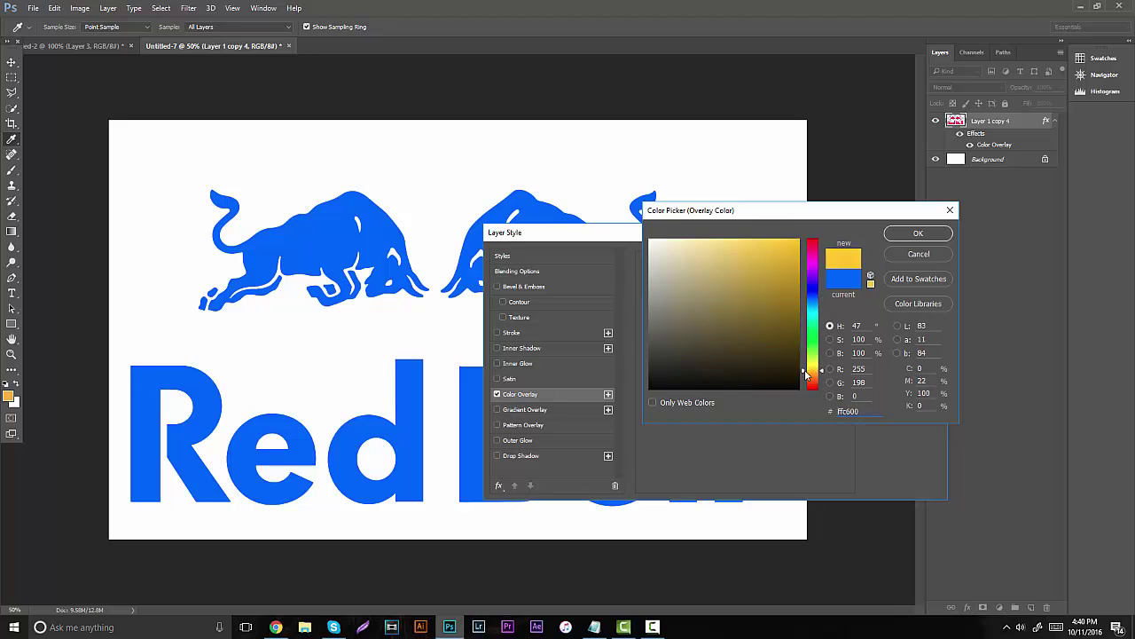
click(918, 235)
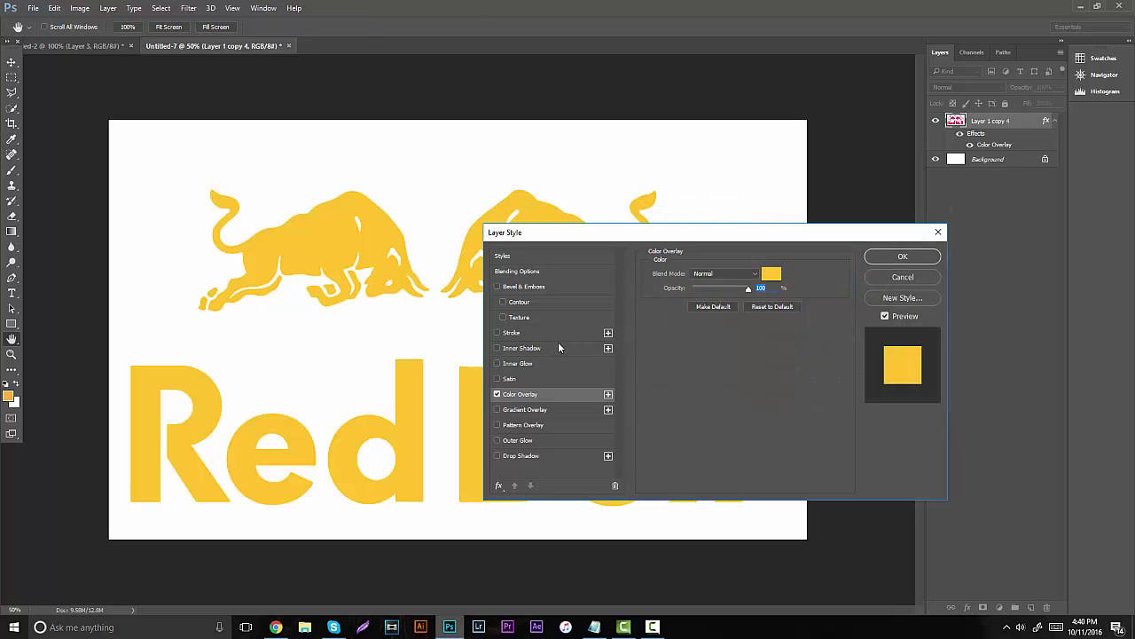
click(903, 257)
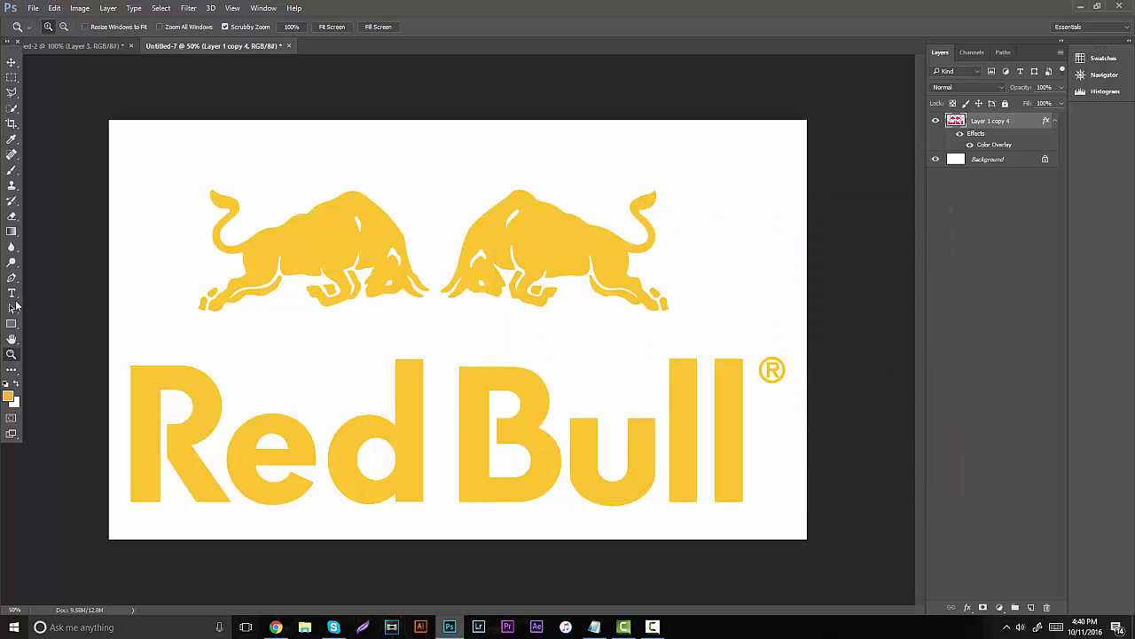
Draw a closed, curved Pen path over the Red Bull lettering, from the canvas's left edge to a point above the "u".
click(12, 277)
click(112, 511)
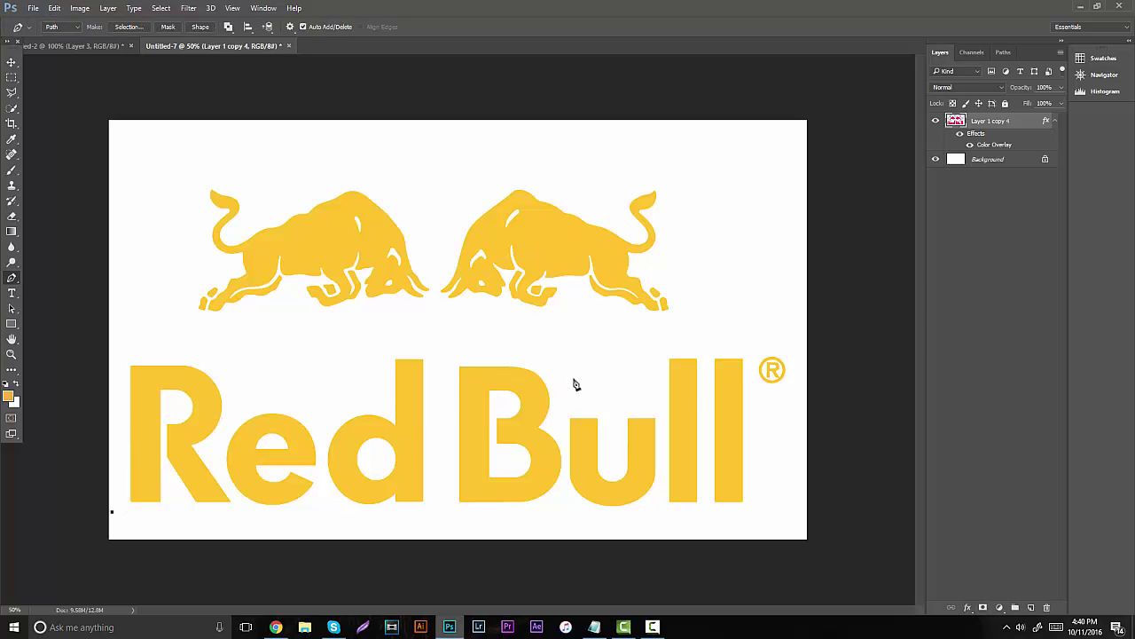
drag(579, 378, 726, 397)
click(578, 379)
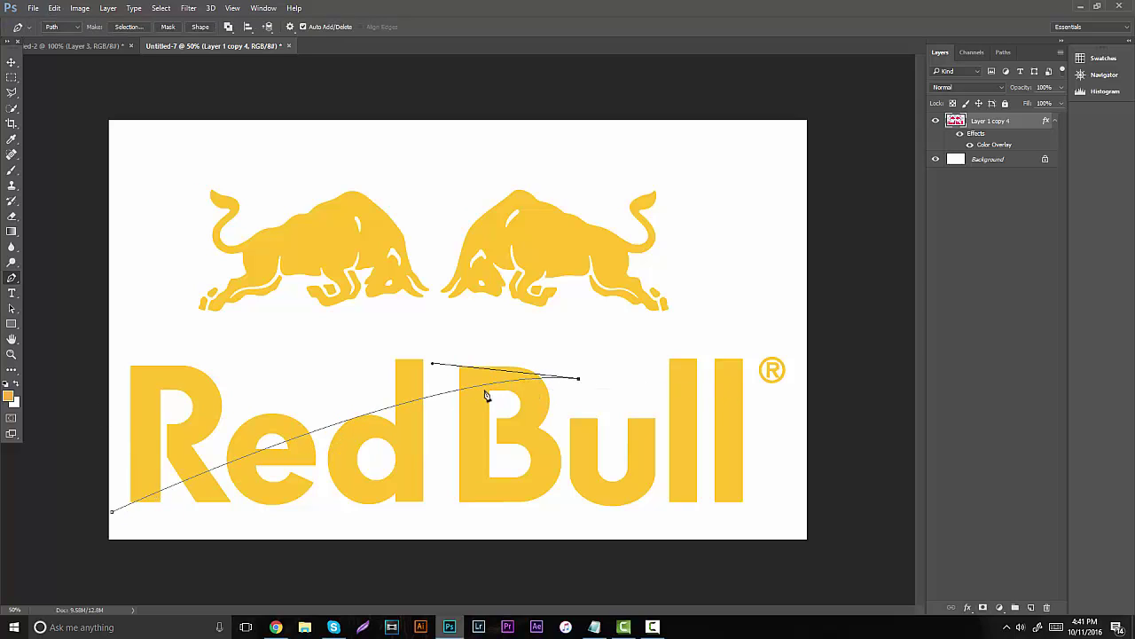
drag(111, 407, 49, 477)
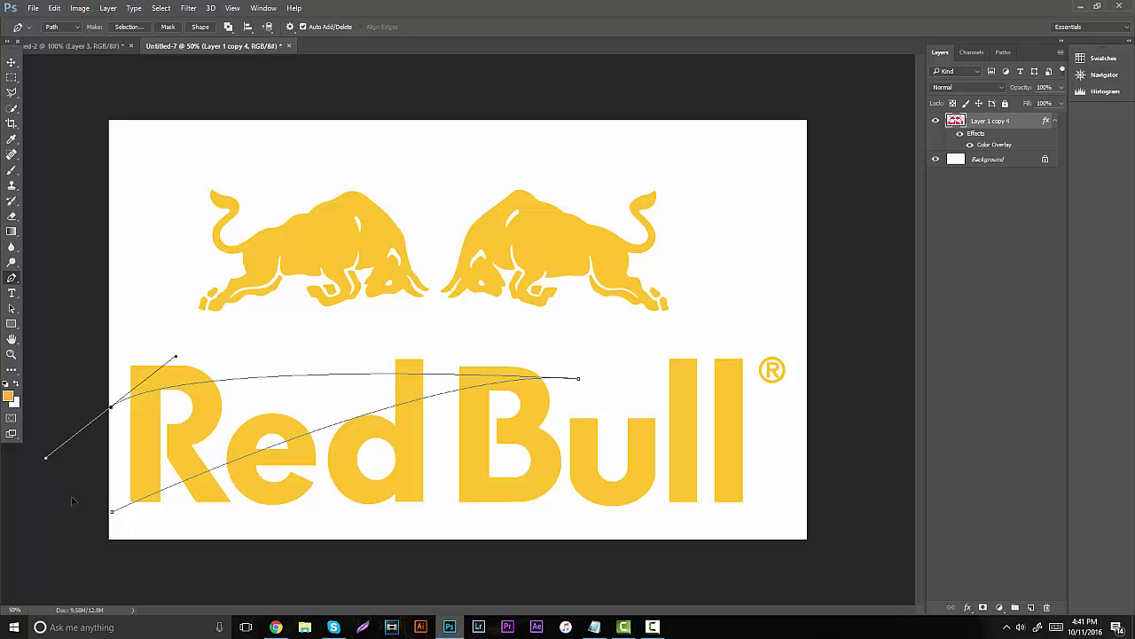
click(65, 494)
click(112, 511)
right_click(207, 435)
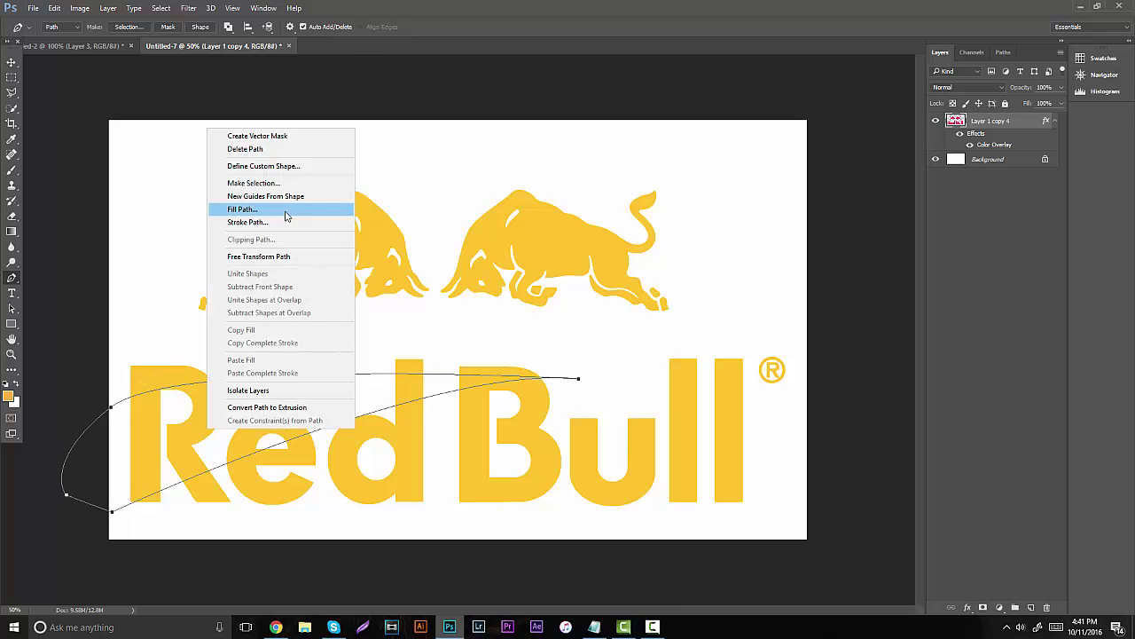
click(244, 215)
key(Return)
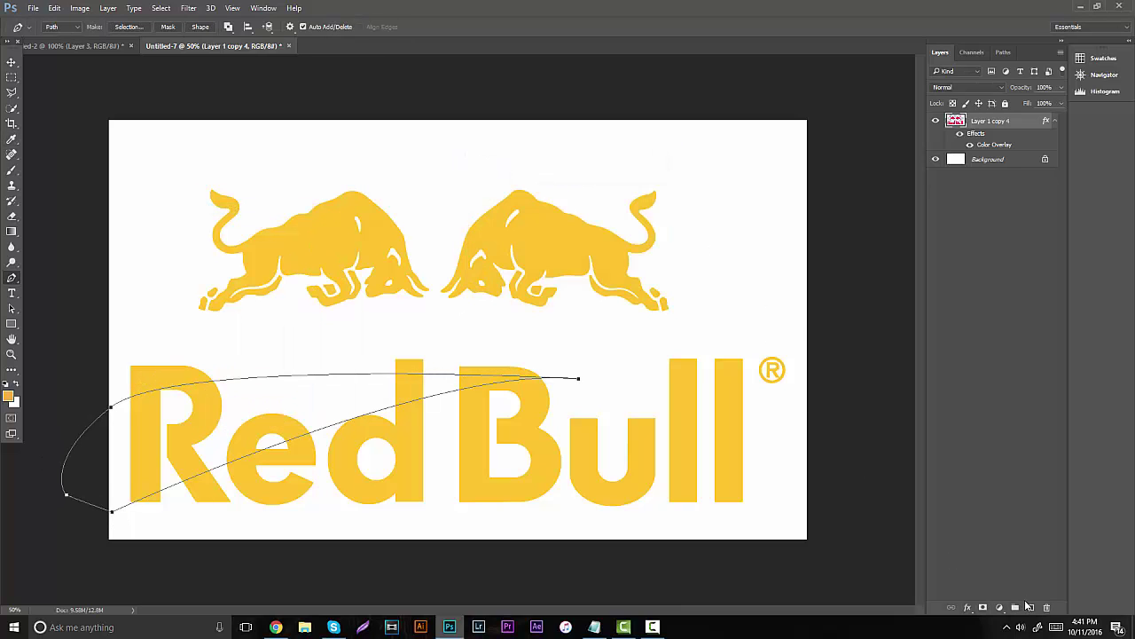
Fill the path with red fb193e on a new layer above the logo and delete the path.
click(1031, 607)
right_click(333, 403)
click(399, 178)
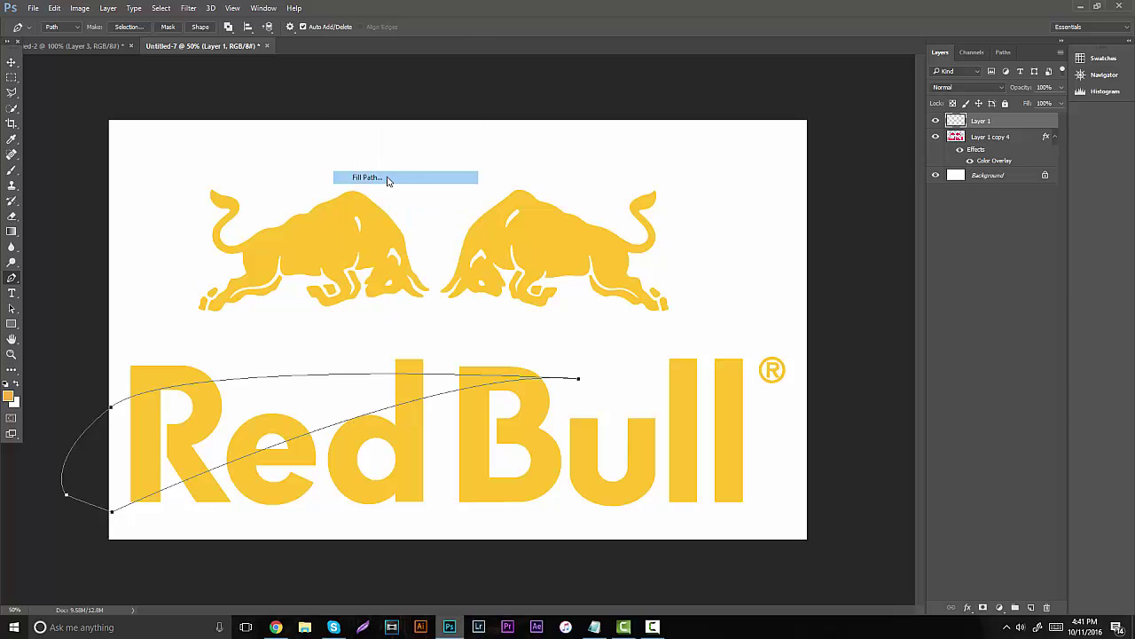
click(577, 180)
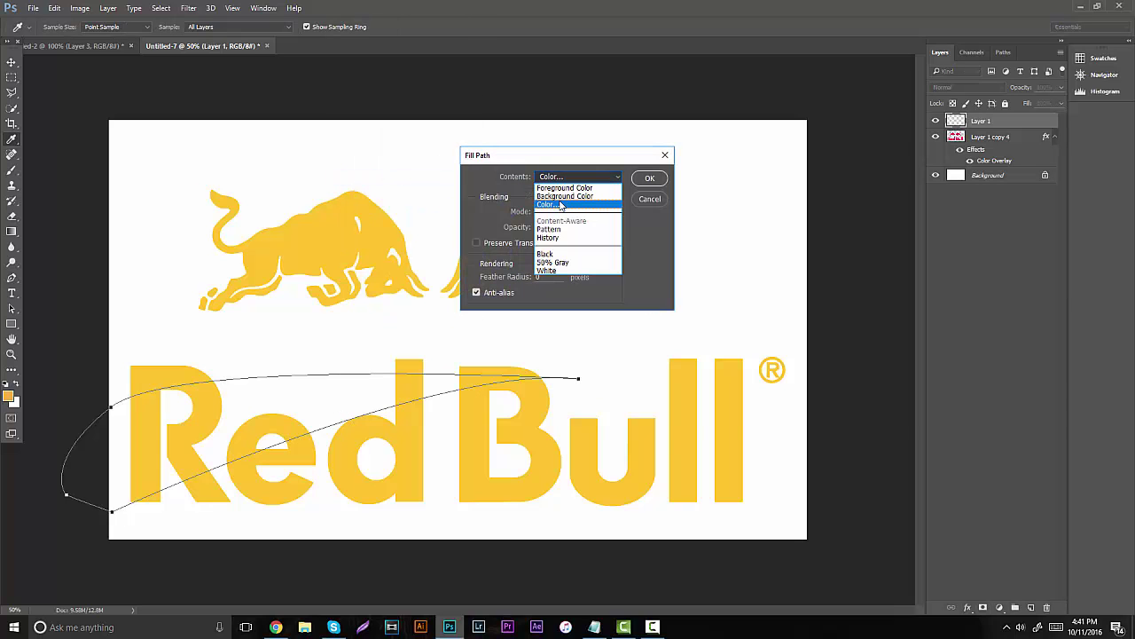
click(562, 204)
click(814, 253)
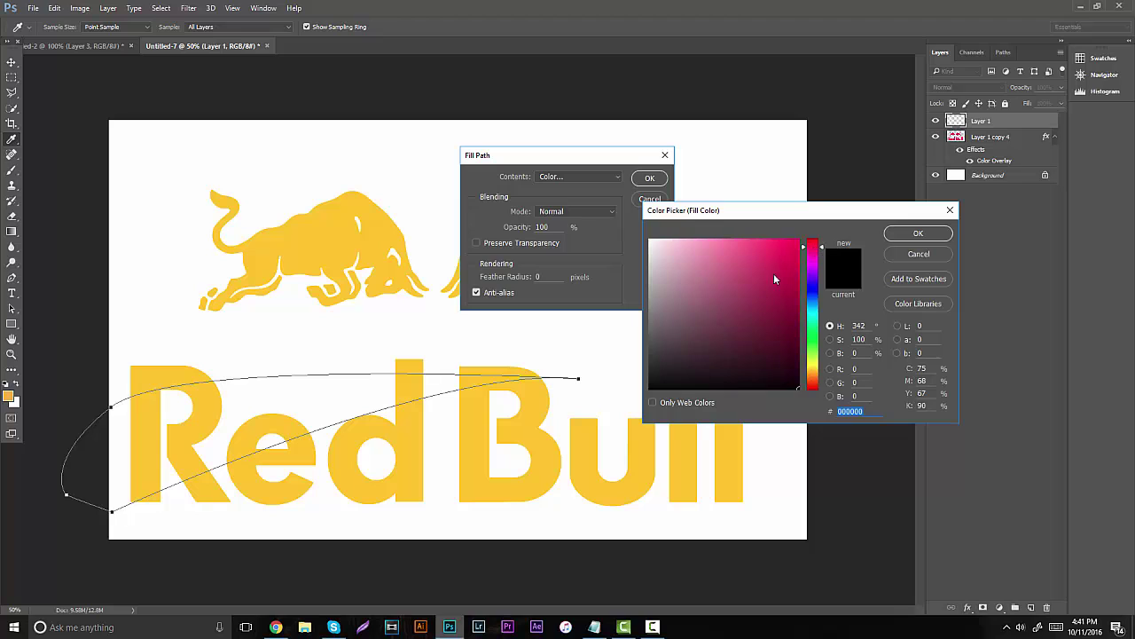
click(784, 242)
click(813, 243)
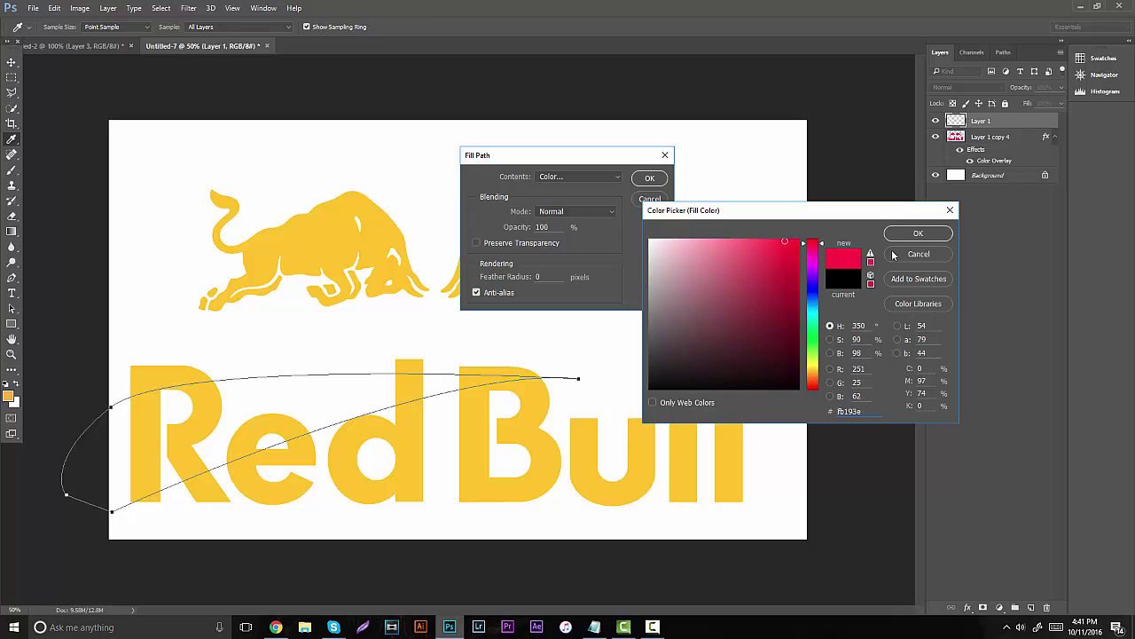
click(916, 234)
click(649, 179)
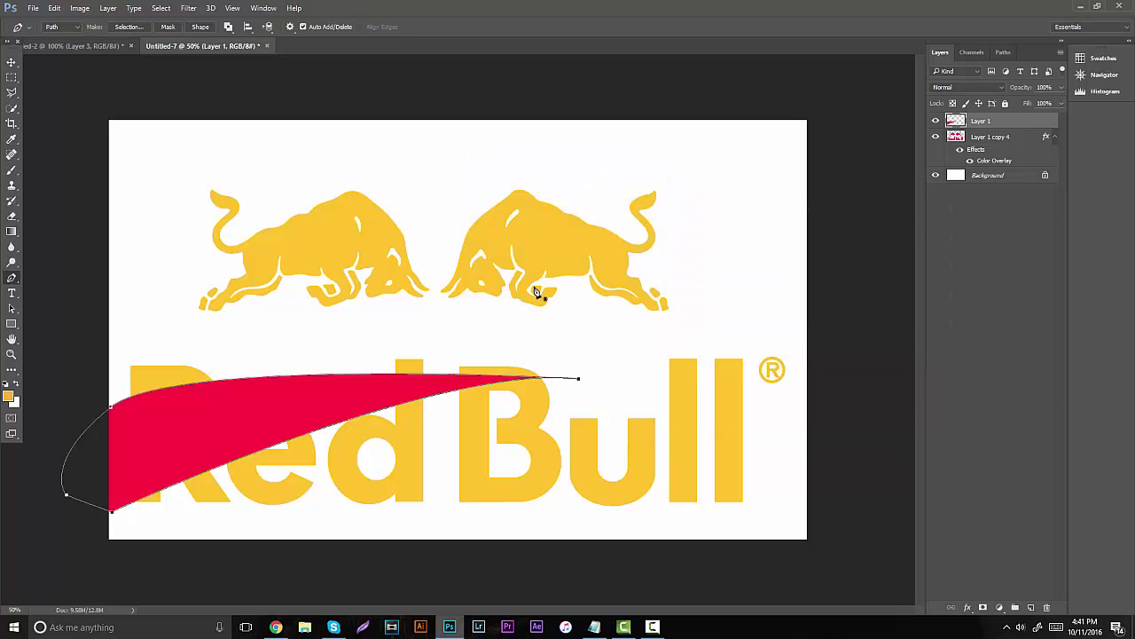
right_click(535, 293)
click(550, 306)
Merge the logo layer with a new empty layer to bake in its overlay, and clip the red shape in Layer 1 to it.
click(985, 139)
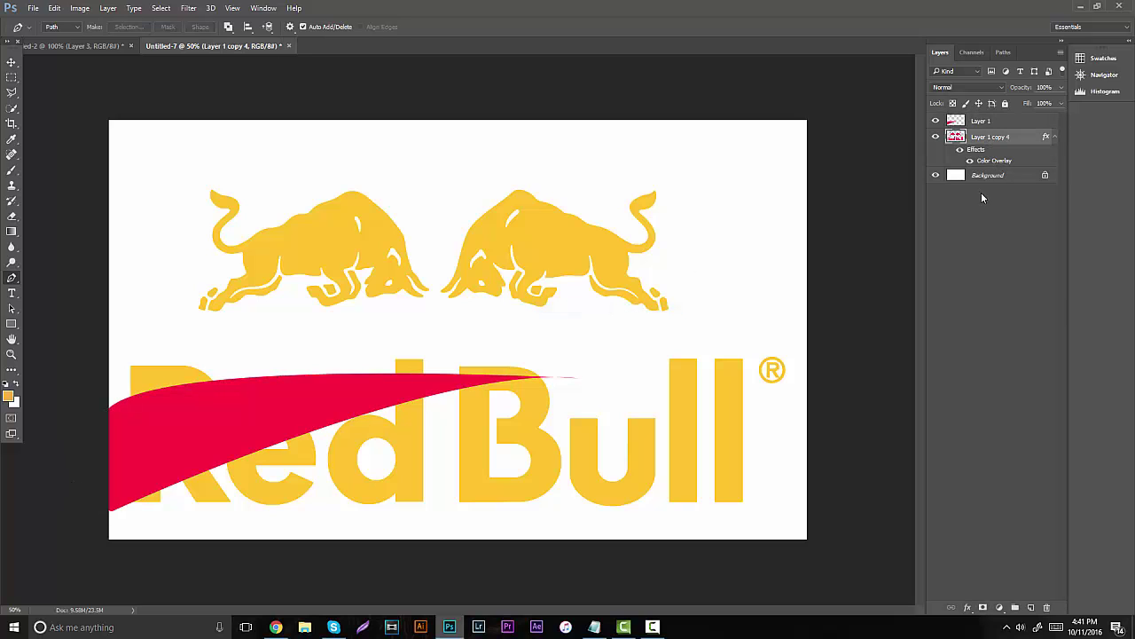
click(1030, 606)
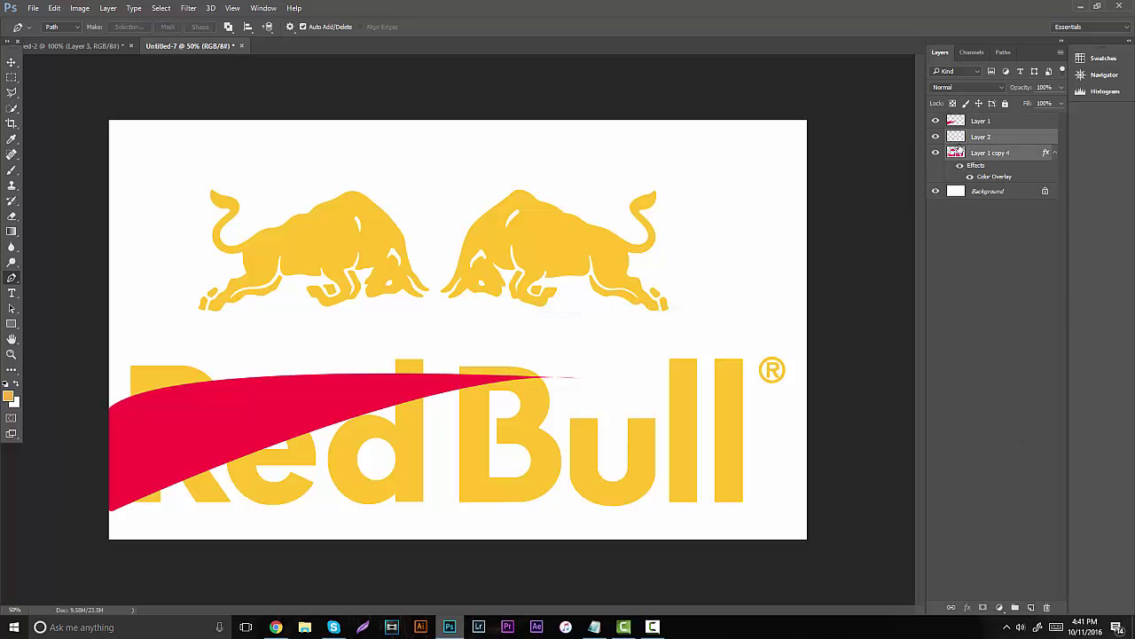
key(ctrl+e)
click(981, 121)
key(ctrl+alt+g)
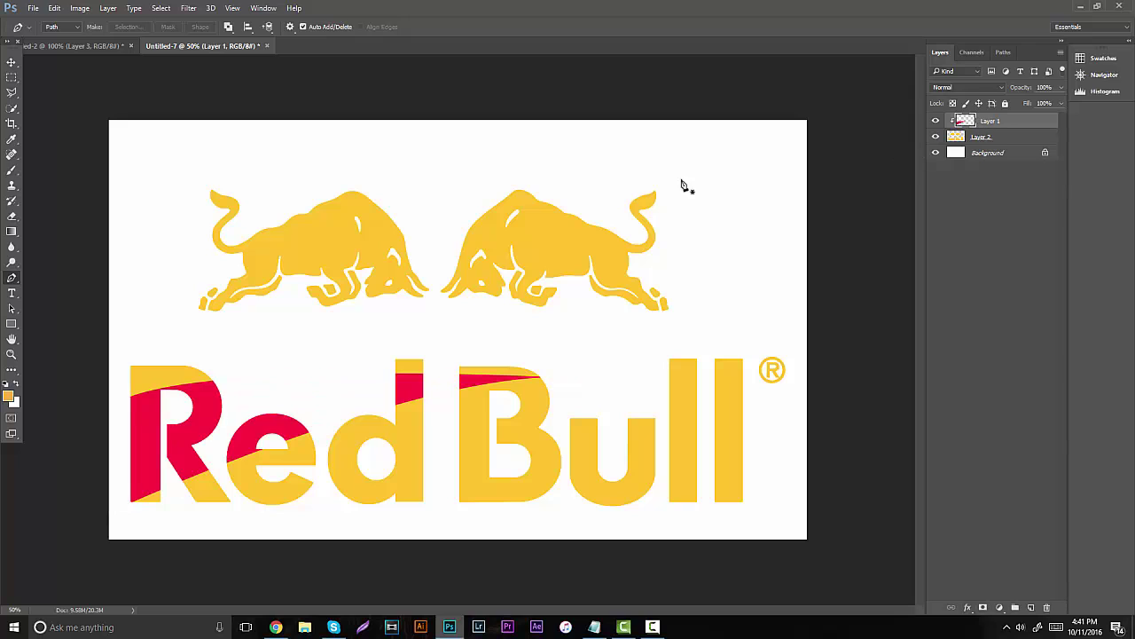
Move the clipped red shape slightly across the lettering and lower Layer 1's opacity to 17%.
click(13, 63)
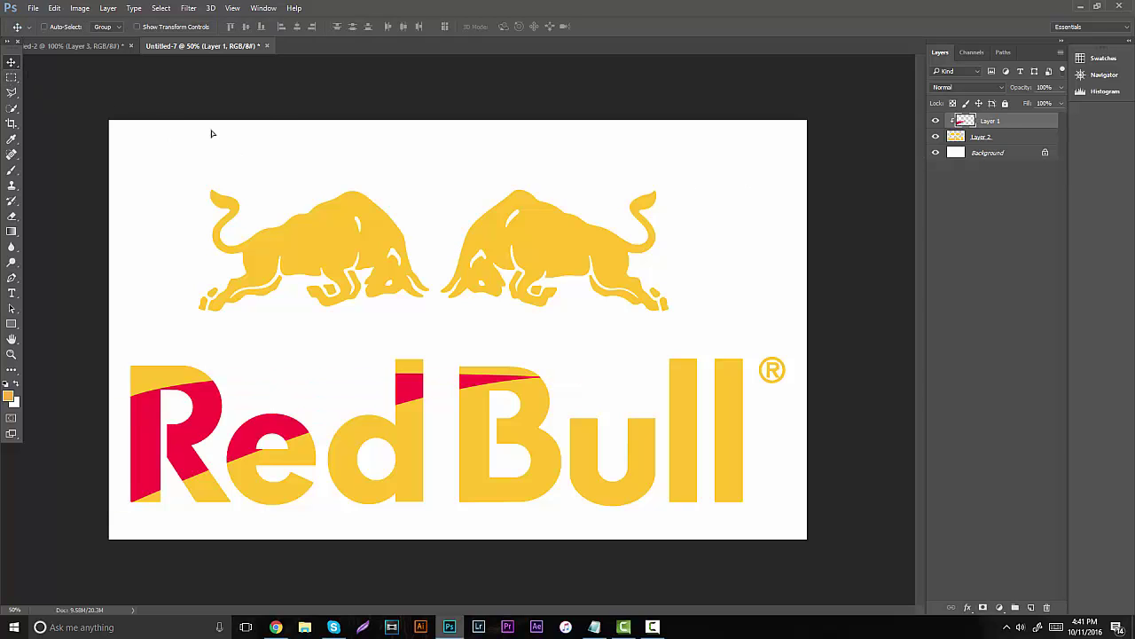
mouse_move(211, 133)
mouse_down()
mouse_move(236, 132)
mouse_move(254, 109)
mouse_move(221, 121)
mouse_move(232, 131)
mouse_up()
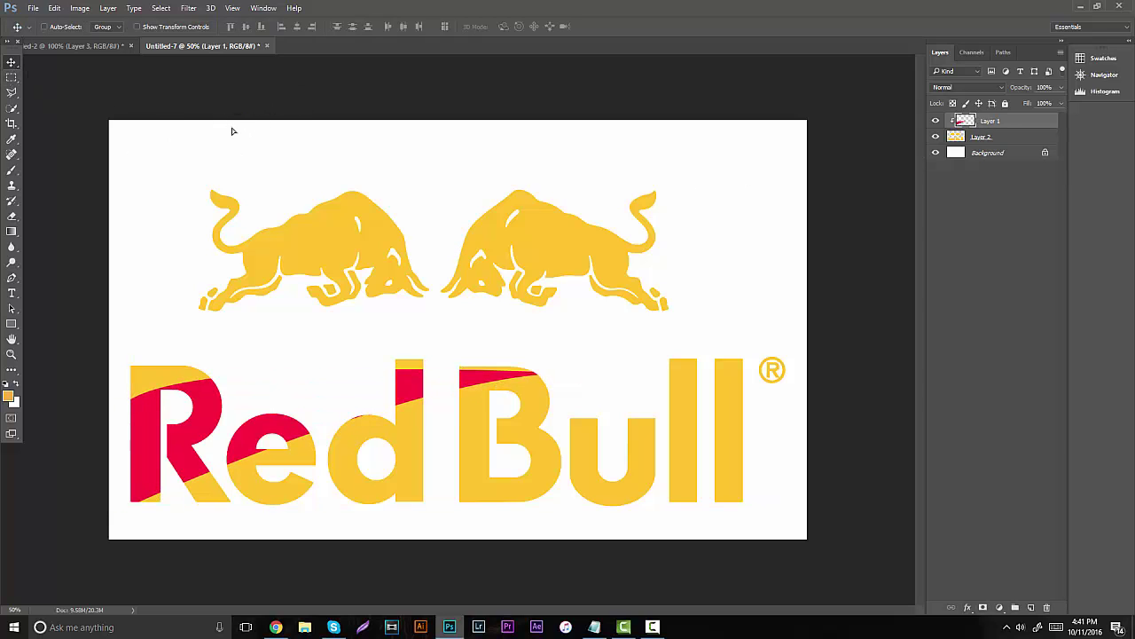
click(1062, 87)
drag(1015, 103, 1014, 103)
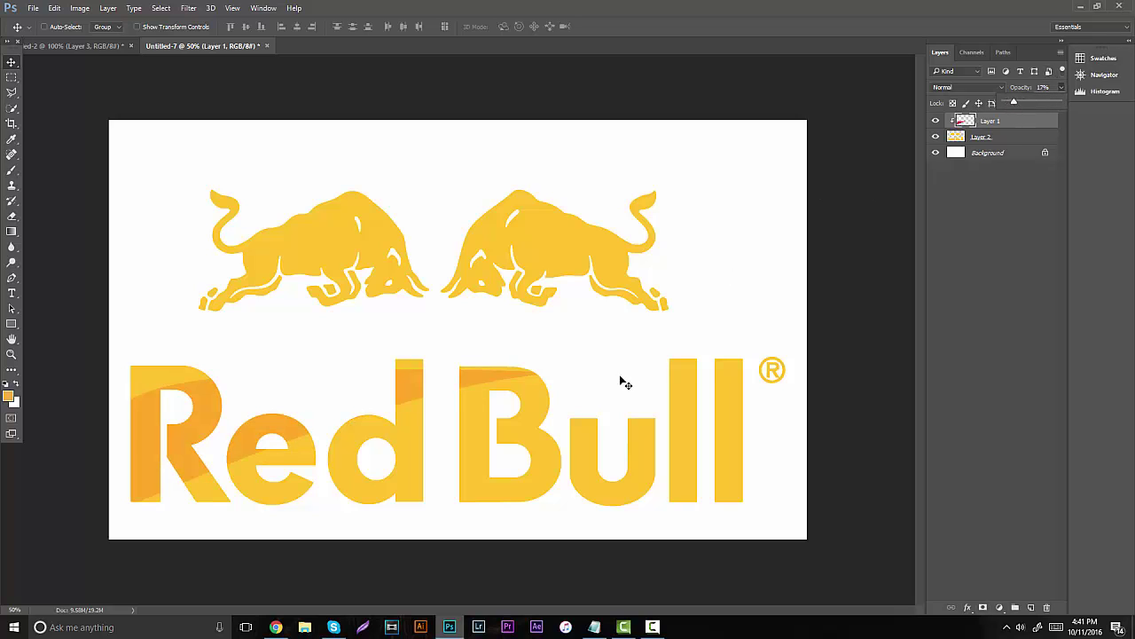
Switch to Chrome, read the logo giveaway post's rules and comments on the Instagram profile, and close the post.
click(657, 627)
click(654, 629)
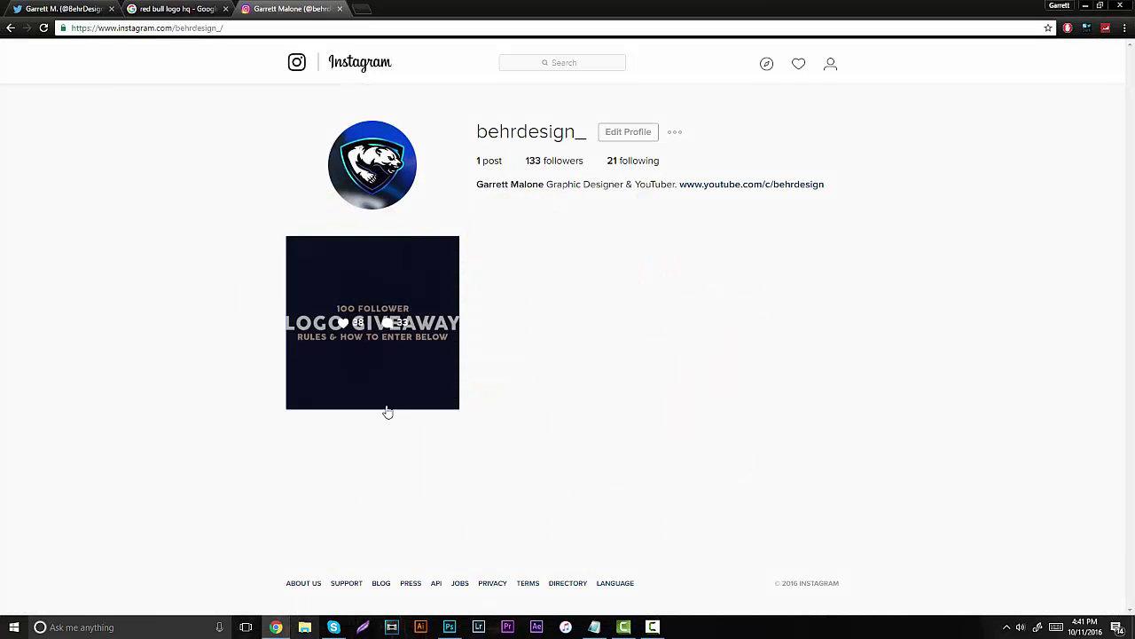
click(400, 351)
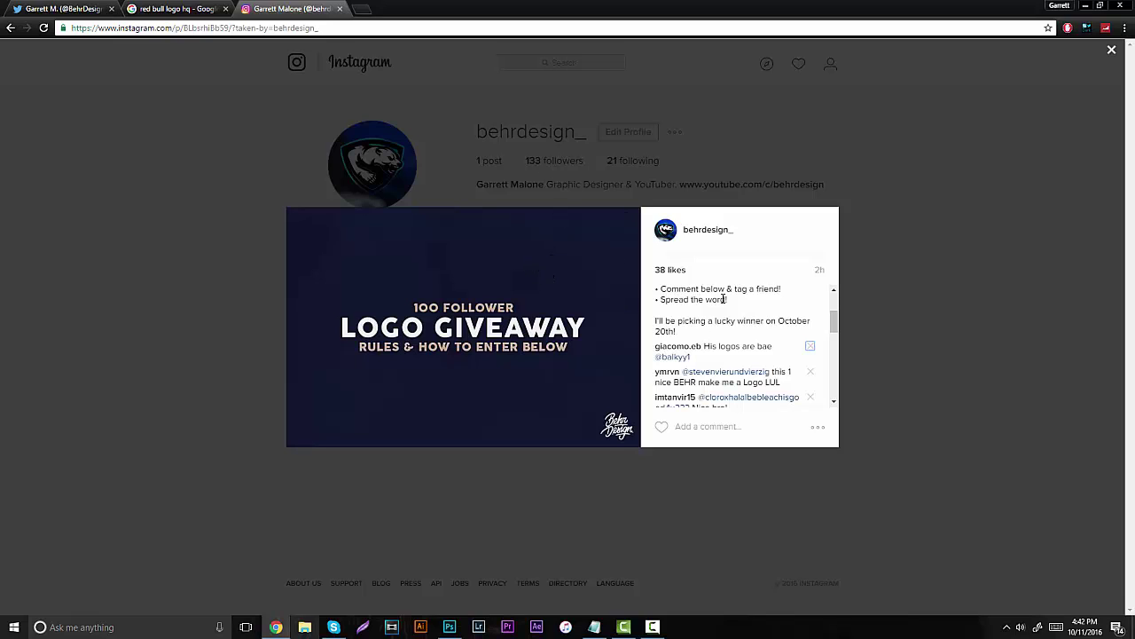
click(634, 163)
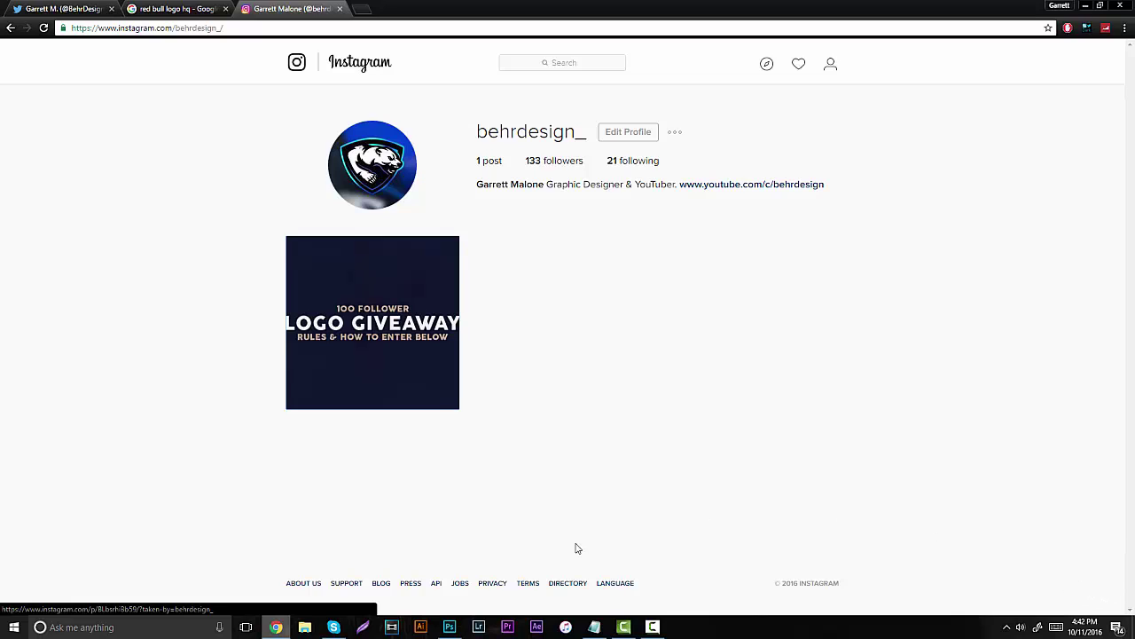
Switch back to Photoshop and hide the clipped Layer 1.
click(275, 627)
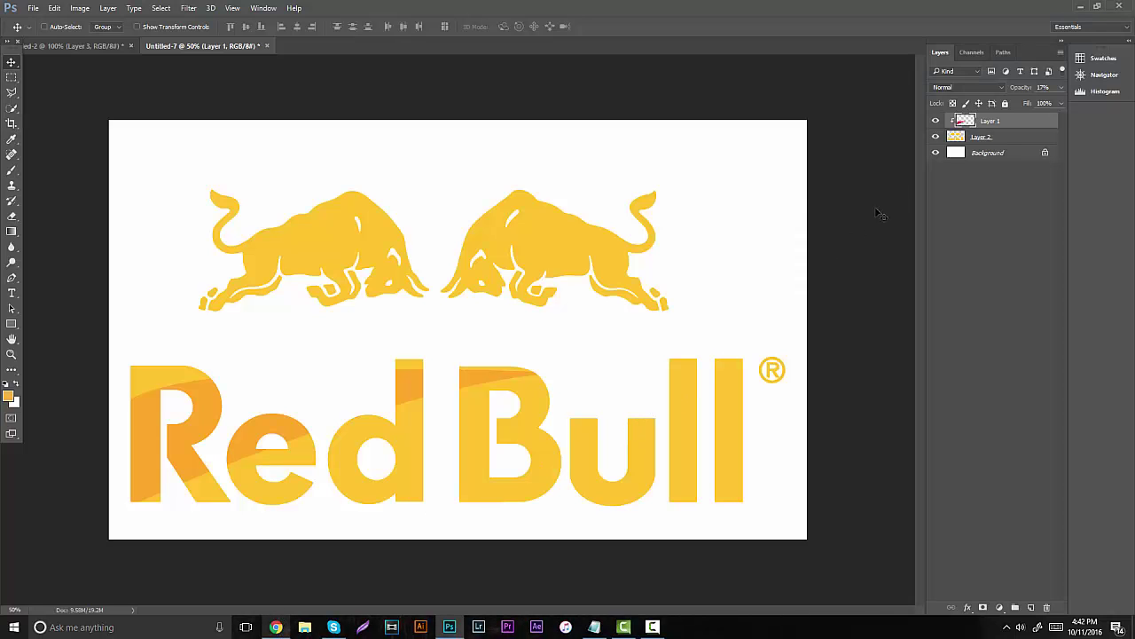
click(937, 121)
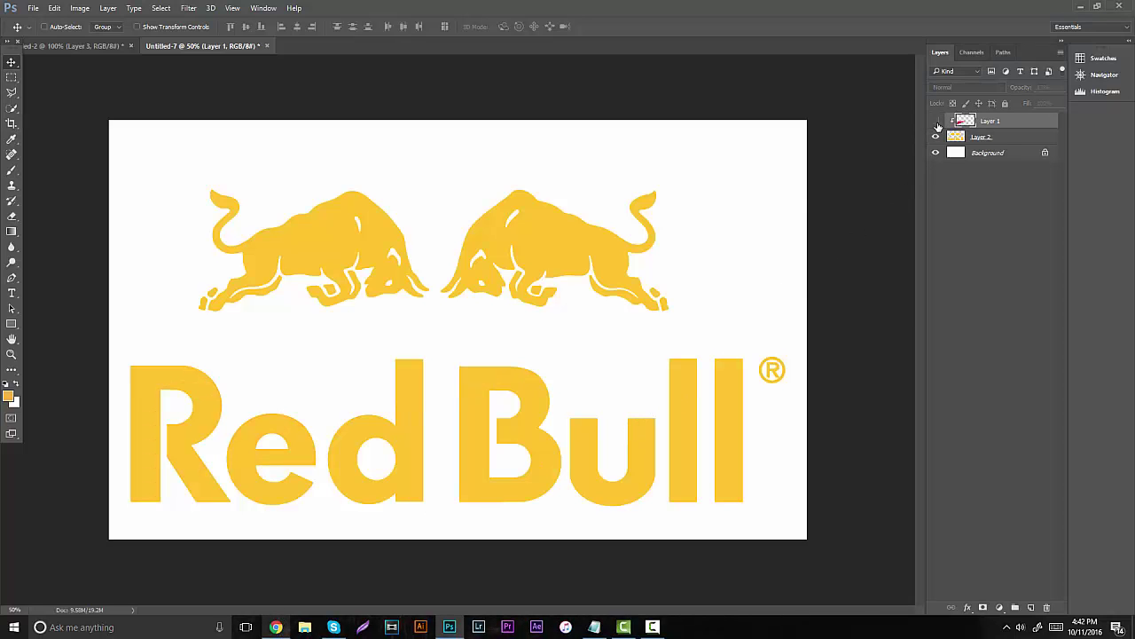